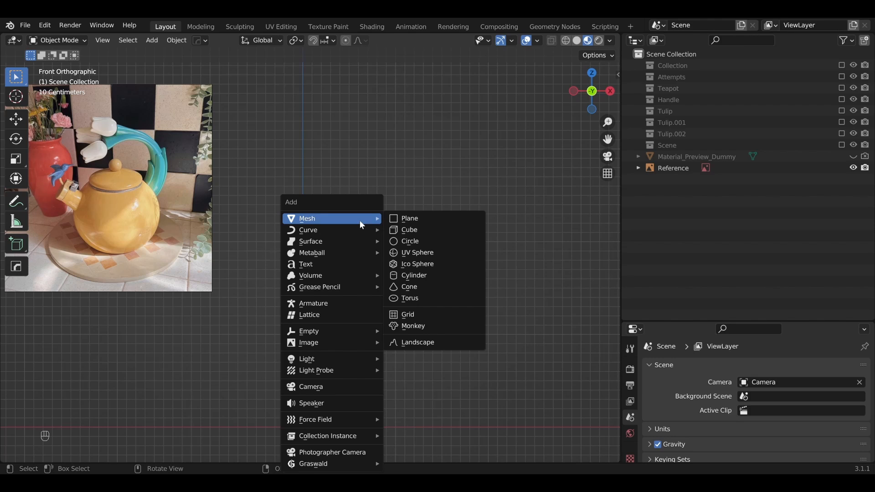
Add a Bezier curve and rotate it 90 degrees about the Y axis so it stands vertically
{"action": "mouse_move", "coordinate": [360, 231]}
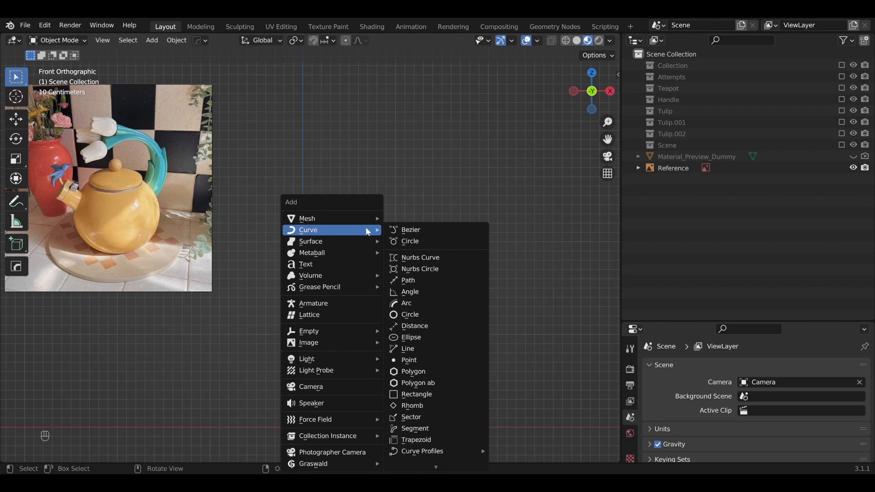
{"action": "left_click", "coordinate": [413, 230]}
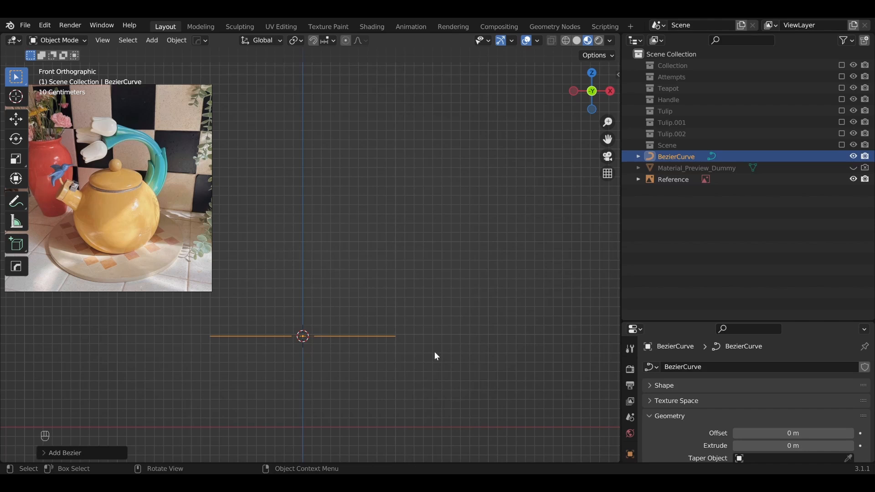
{"action": "key", "text": "r"}
{"action": "key", "text": "y"}
{"action": "key", "text": "9"}
{"action": "key", "text": "0"}
{"action": "key", "text": "Return"}
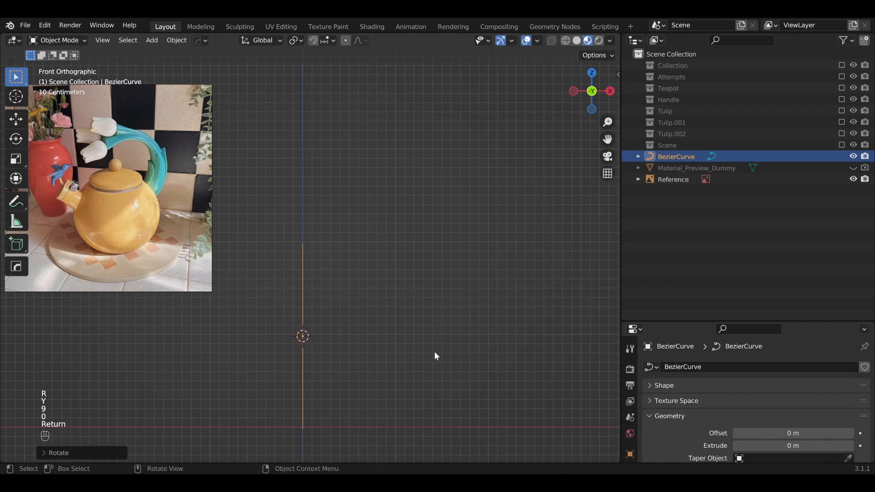
Move the vertical curve along the X axis to the positive side of the world Z axis
{"action": "key", "text": "g"}
{"action": "key", "text": "z"}
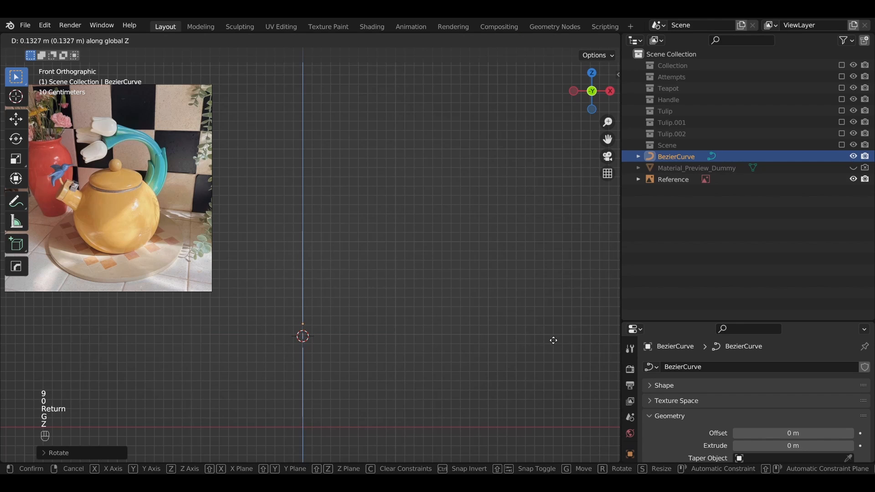
{"action": "right_click", "coordinate": [414, 345]}
{"action": "key", "text": "g"}
{"action": "key", "text": "x"}
{"action": "left_click", "coordinate": [494, 345]}
{"action": "key", "text": "Tab"}
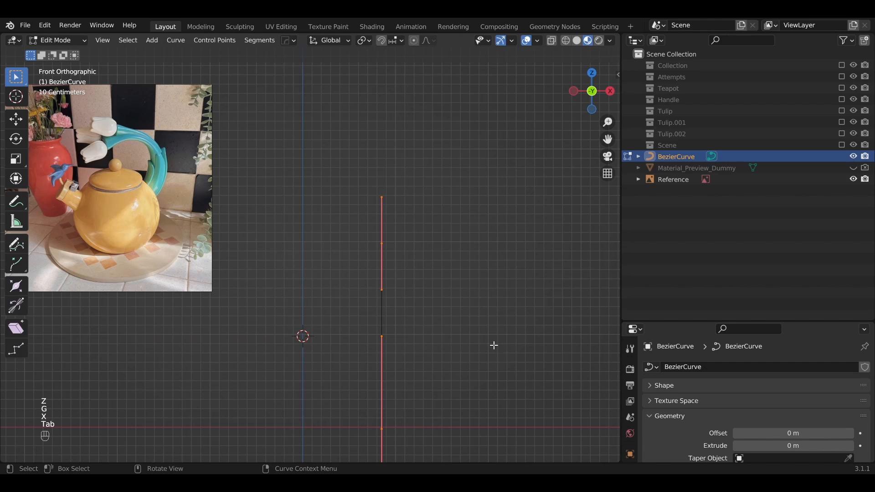
{"action": "key", "text": "Tab"}
{"action": "scroll", "coordinate": [494, 345], "scroll_direction": "up", "scroll_amount": 2}
{"action": "middle_click_drag", "start_coordinate": [493, 344], "coordinate": [466, 258], "text": "shift"}
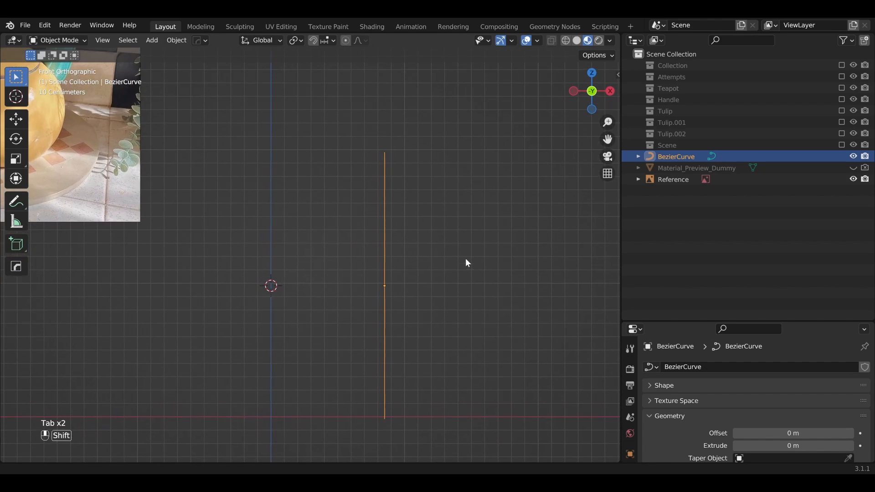
{"action": "key", "text": "Tab"}
{"action": "key", "text": "Tab"}
Move the teapot reference image along X towards the curve and down along Z to the curve's level
{"action": "left_click", "coordinate": [119, 191]}
{"action": "key", "text": "g"}
{"action": "key", "text": "x"}
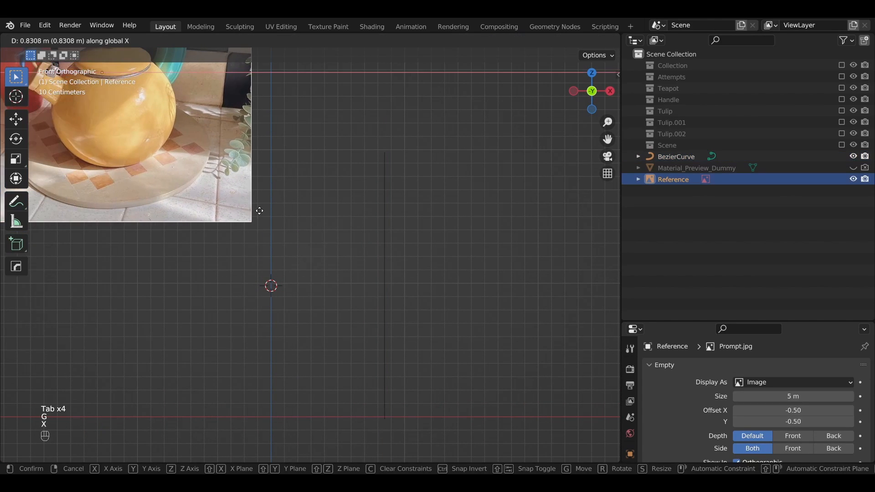
{"action": "left_click", "coordinate": [259, 226]}
{"action": "key", "text": "g"}
{"action": "key", "text": "z"}
Scale down the reference image and reposition it along X and Z just beside the curve
{"action": "key", "text": "s"}
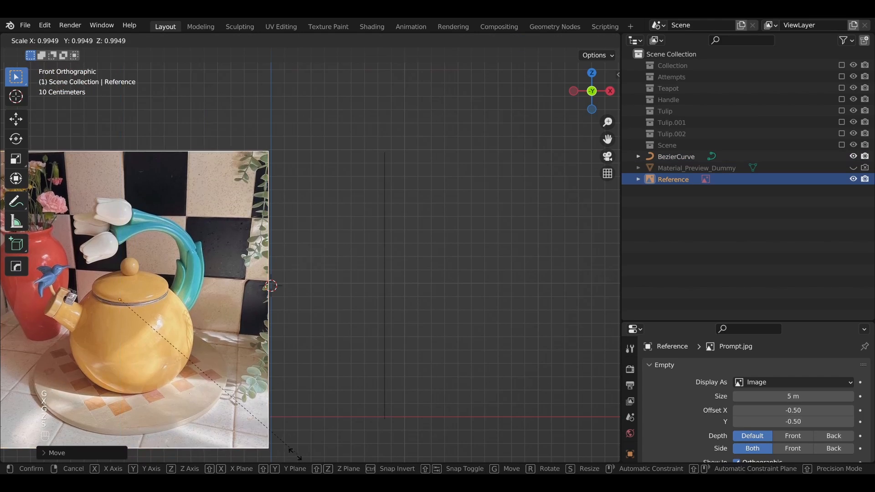
{"action": "left_click", "coordinate": [229, 404]}
{"action": "key", "text": "g"}
{"action": "key", "text": "x"}
{"action": "left_click", "coordinate": [303, 405]}
{"action": "key", "text": "g"}
{"action": "key", "text": "z"}
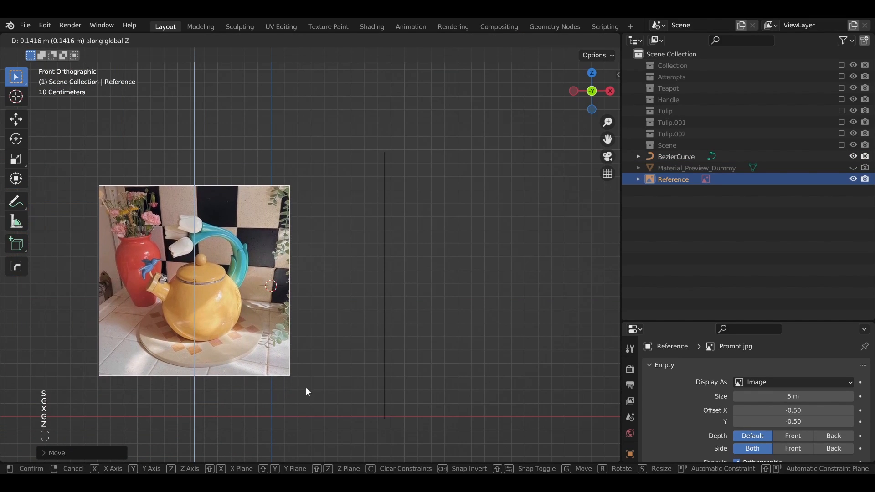
{"action": "left_click", "coordinate": [306, 387]}
{"action": "scroll", "coordinate": [338, 386], "scroll_direction": "up", "scroll_amount": 2}
{"action": "left_click_drag", "start_coordinate": [390, 273], "coordinate": [470, 356]}
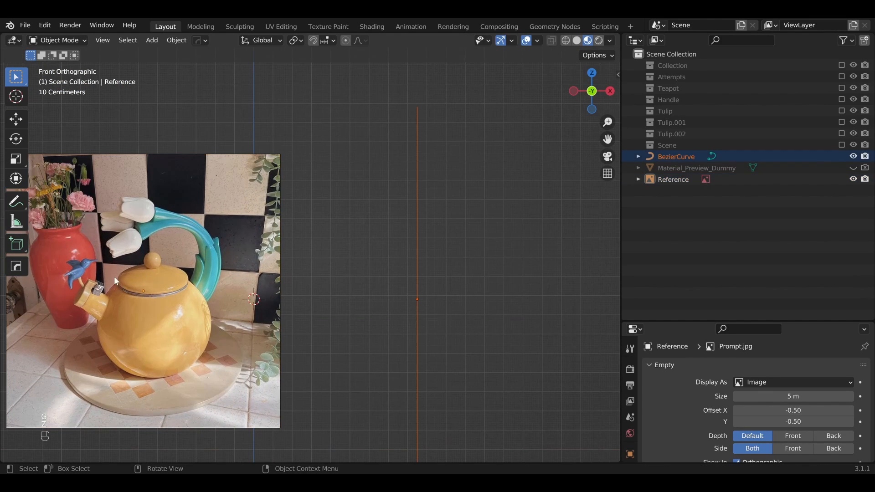
{"action": "scroll", "coordinate": [486, 292], "scroll_direction": "up", "scroll_amount": 2}
{"action": "scroll", "coordinate": [474, 289], "scroll_direction": "down", "scroll_amount": 4}
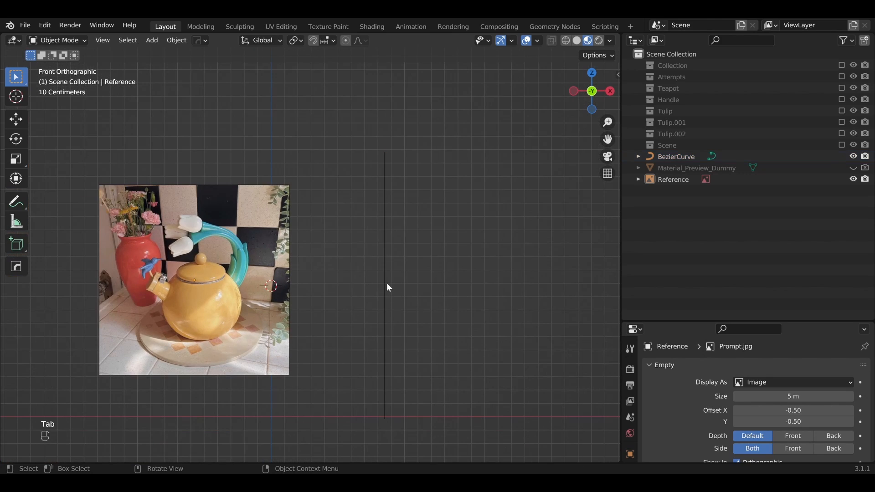
{"action": "key", "text": "Tab"}
{"action": "left_click", "coordinate": [434, 274]}
{"action": "left_click_drag", "start_coordinate": [333, 269], "coordinate": [439, 305]}
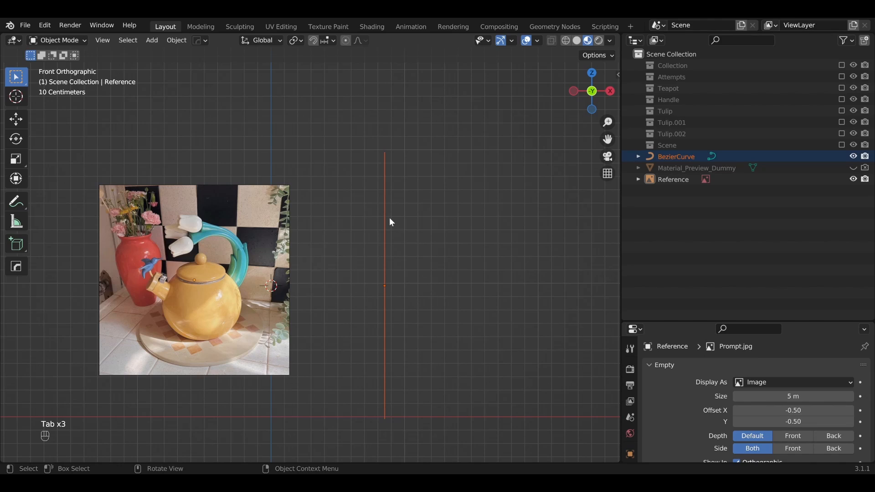
{"action": "left_click", "coordinate": [75, 40]}
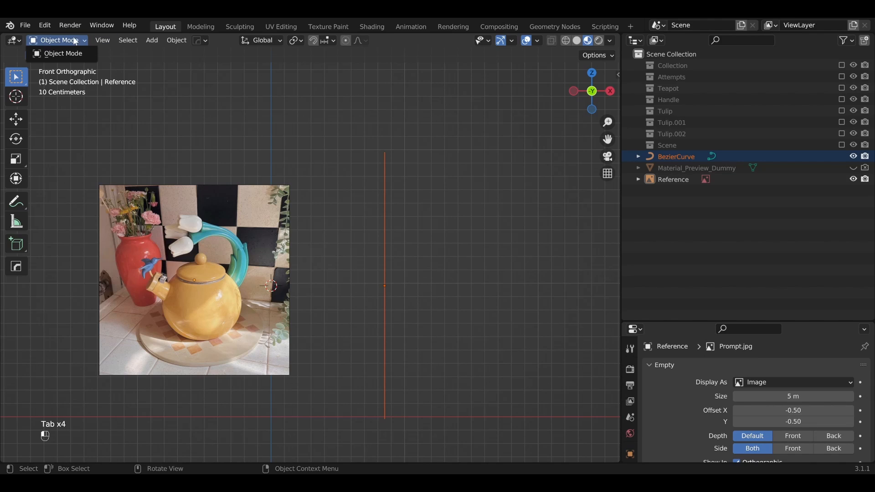
{"action": "left_click", "coordinate": [515, 314]}
{"action": "left_click_drag", "start_coordinate": [515, 313], "coordinate": [513, 306]}
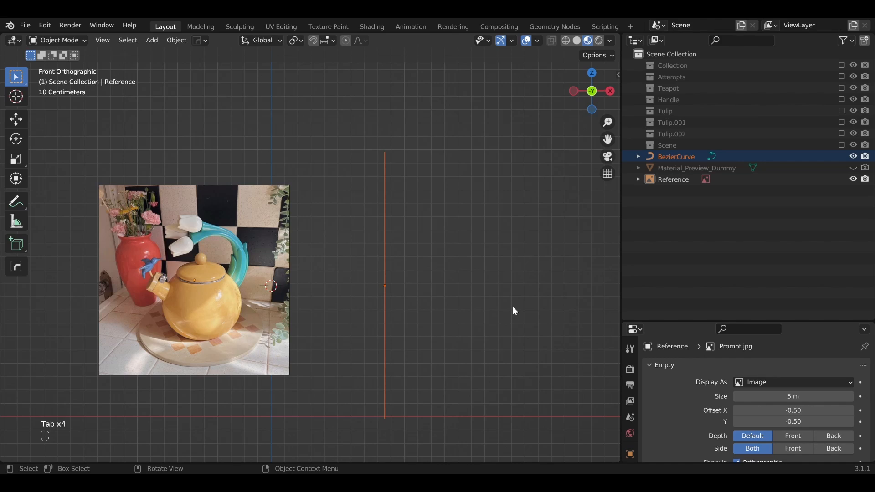
Make the Bezier curve active for point editing and subdivide it once to add a middle control point
{"action": "left_click", "coordinate": [684, 156]}
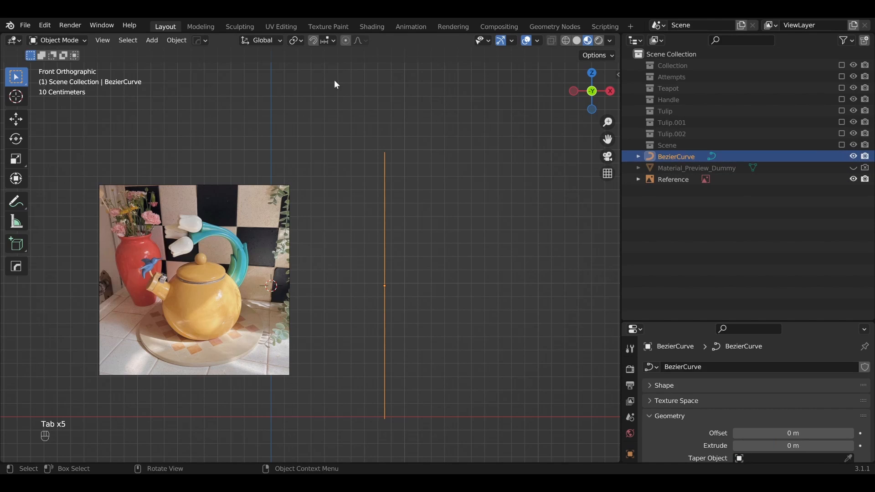
{"action": "key", "text": "Tab"}
{"action": "left_click_drag", "start_coordinate": [340, 126], "coordinate": [456, 184]}
{"action": "left_click_drag", "start_coordinate": [343, 284], "coordinate": [394, 320]}
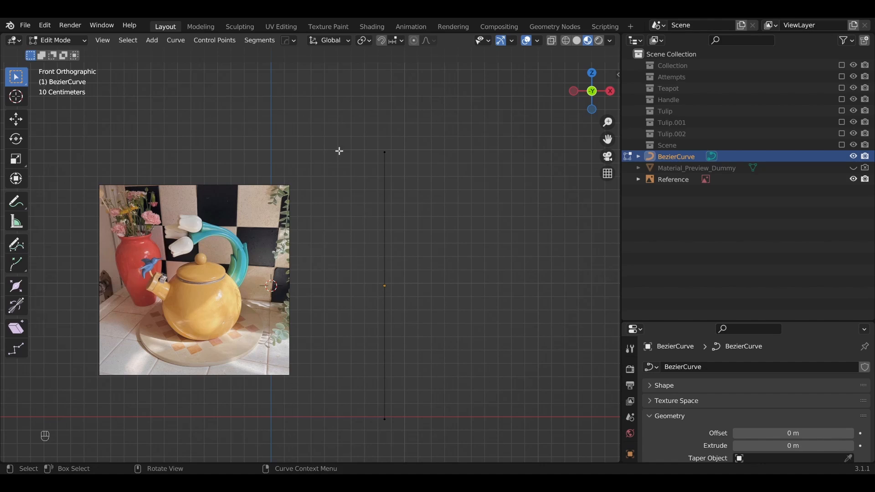
{"action": "key", "text": "a"}
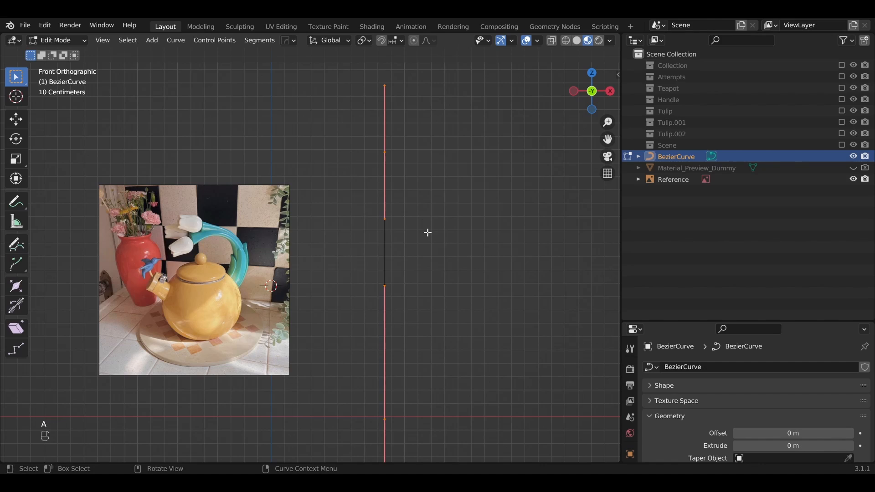
{"action": "right_click", "coordinate": [374, 184]}
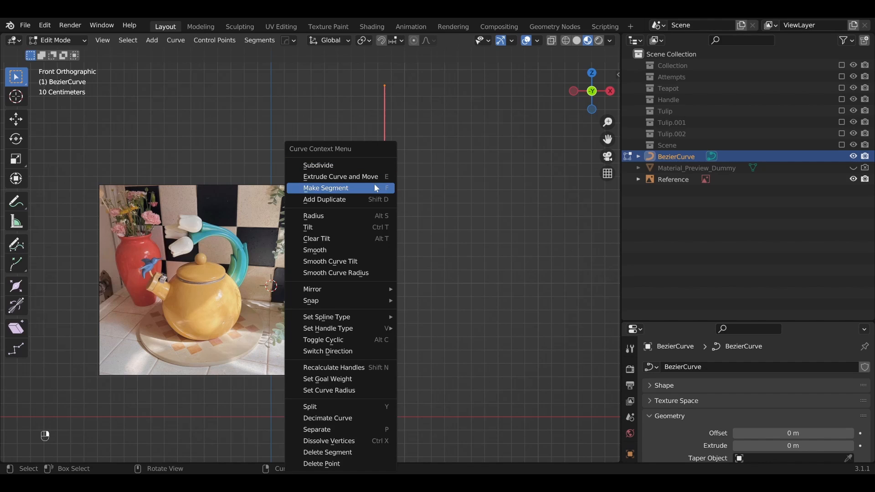
{"action": "left_click", "coordinate": [355, 164]}
{"action": "scroll", "coordinate": [411, 266], "scroll_direction": "down", "scroll_amount": 1}
Move the curve's uppermost control point outward along the positive X axis
{"action": "left_click_drag", "start_coordinate": [356, 347], "coordinate": [437, 418]}
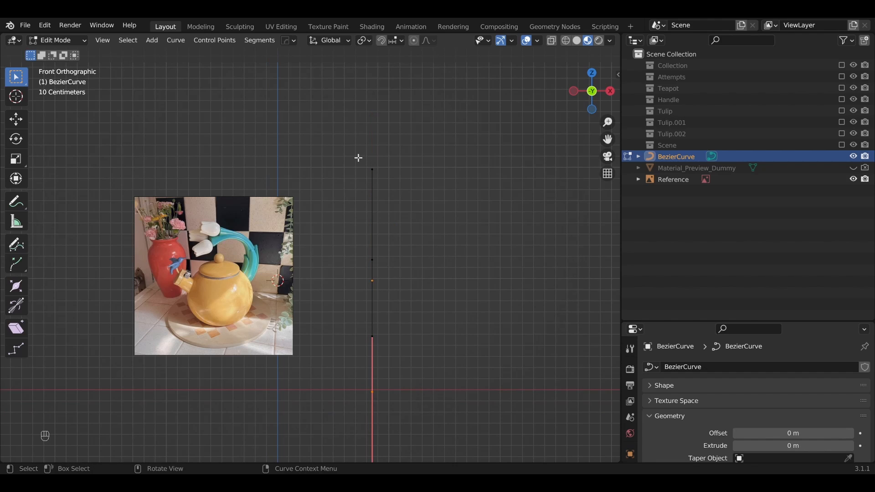
{"action": "left_click_drag", "start_coordinate": [358, 158], "coordinate": [407, 201]}
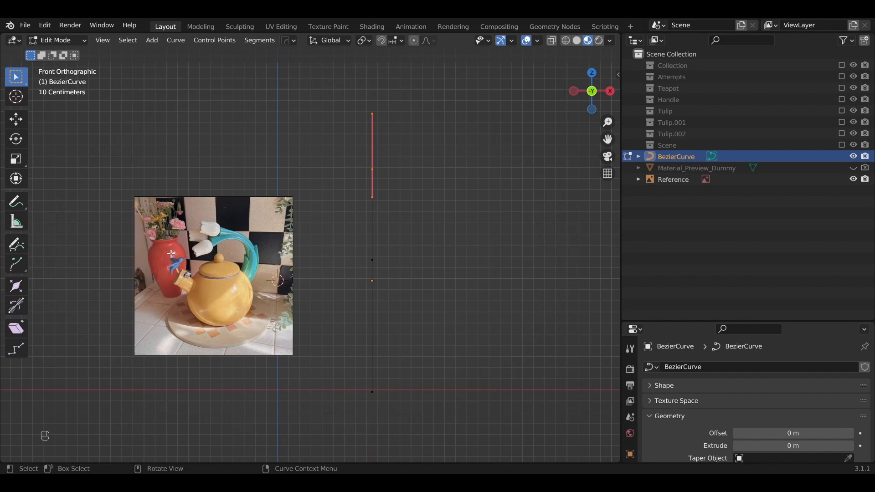
{"action": "scroll", "coordinate": [171, 254], "scroll_direction": "up", "scroll_amount": 1}
{"action": "key", "text": "g"}
{"action": "key", "text": "x"}
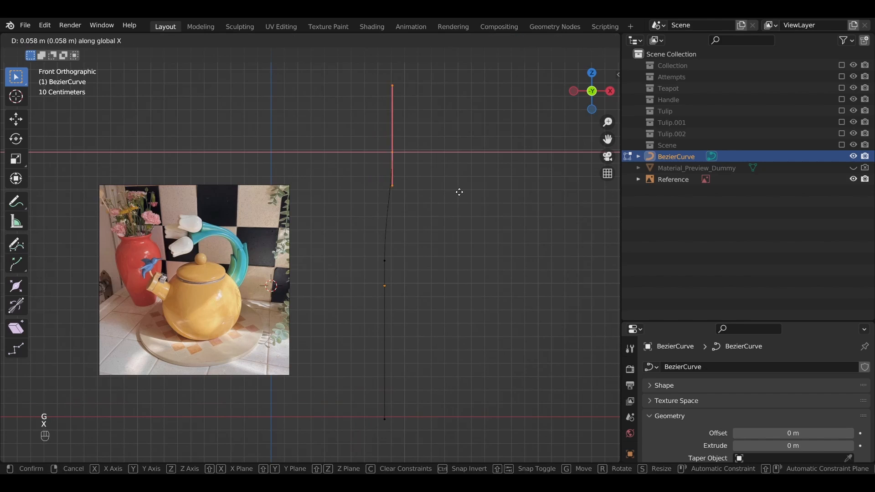
{"action": "left_click", "coordinate": [483, 194]}
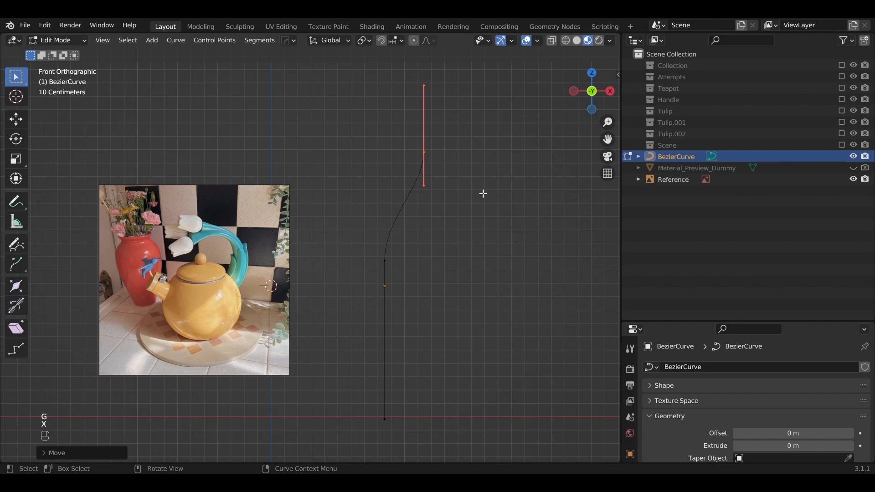
Rotate the upper control point's handles about the Y axis until nearly horizontal, rounding the top of the curve
{"action": "key", "text": "r"}
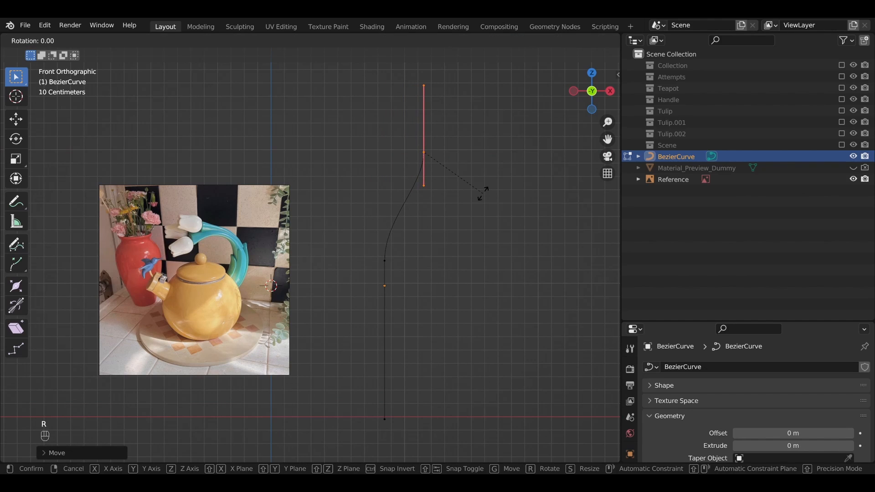
{"action": "left_click", "coordinate": [483, 194]}
{"action": "scroll", "coordinate": [140, 246], "scroll_direction": "up", "scroll_amount": 2}
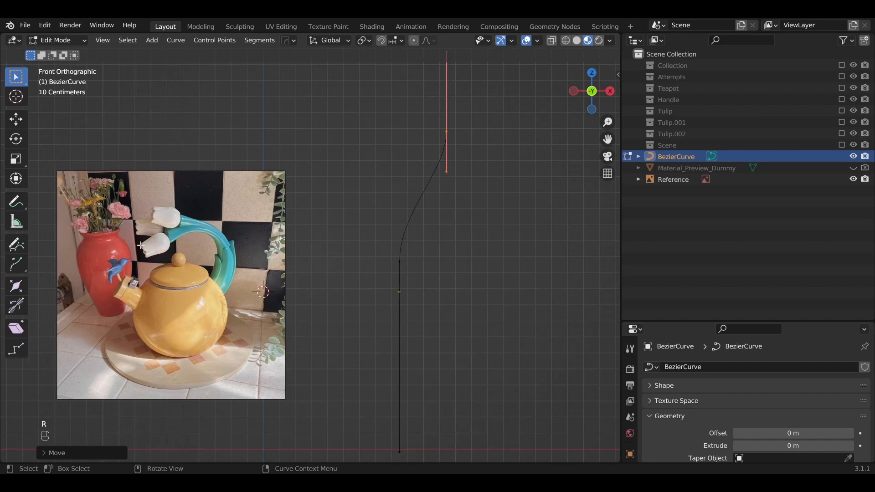
{"action": "scroll", "coordinate": [428, 213], "scroll_direction": "down", "scroll_amount": 1}
{"action": "key", "text": "r"}
{"action": "key", "text": "y"}
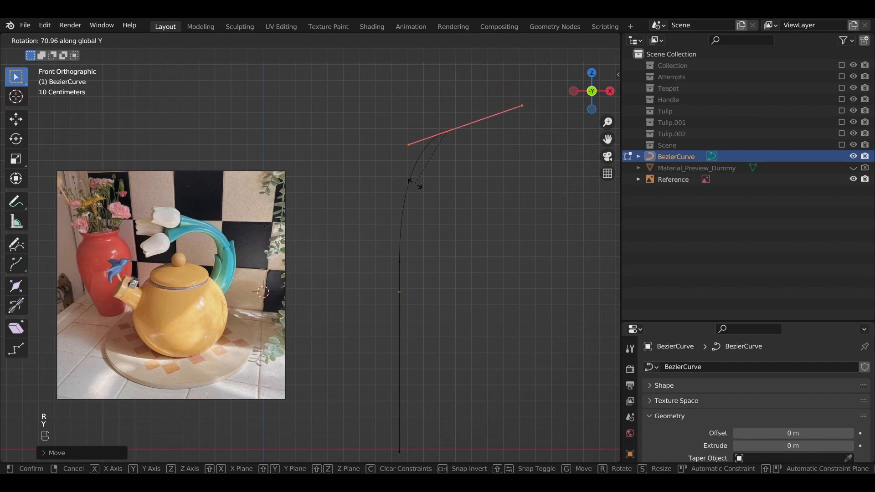
{"action": "left_click", "coordinate": [410, 179]}
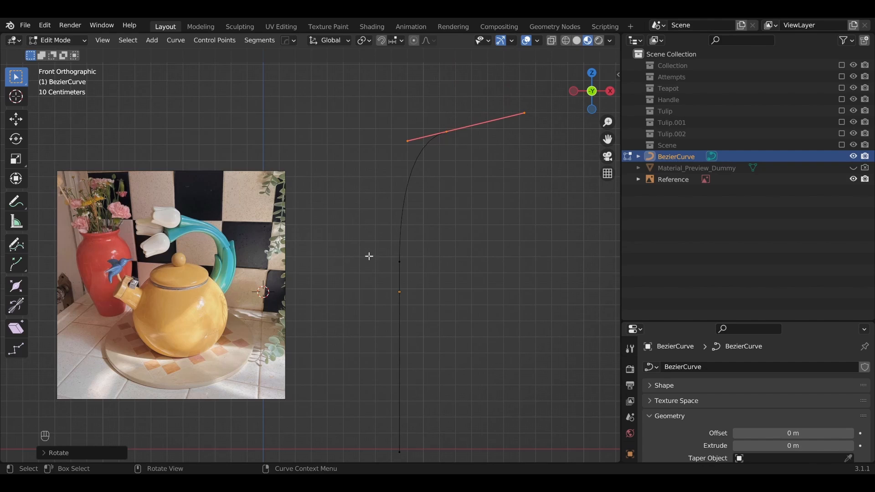
Raise the curve's middle control point along the Z axis towards the rounded top
{"action": "left_click_drag", "start_coordinate": [371, 253], "coordinate": [452, 294]}
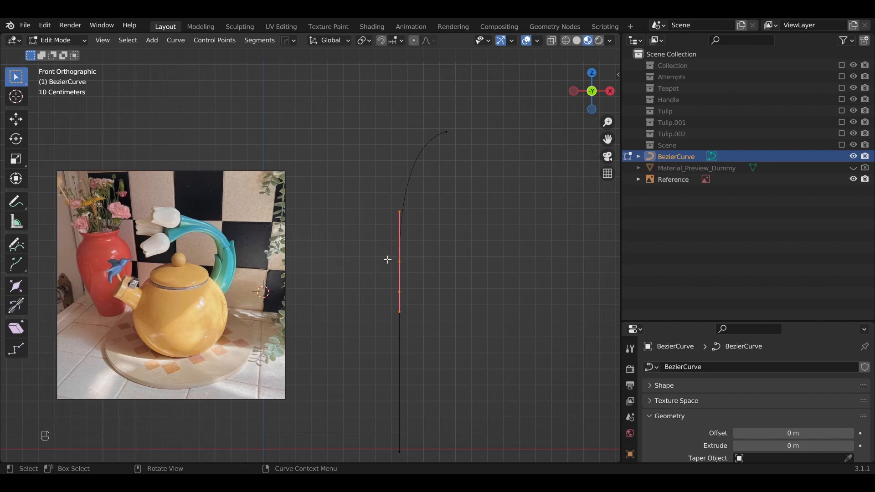
{"action": "left_click_drag", "start_coordinate": [378, 247], "coordinate": [431, 280]}
{"action": "key", "text": "g"}
{"action": "key", "text": "z"}
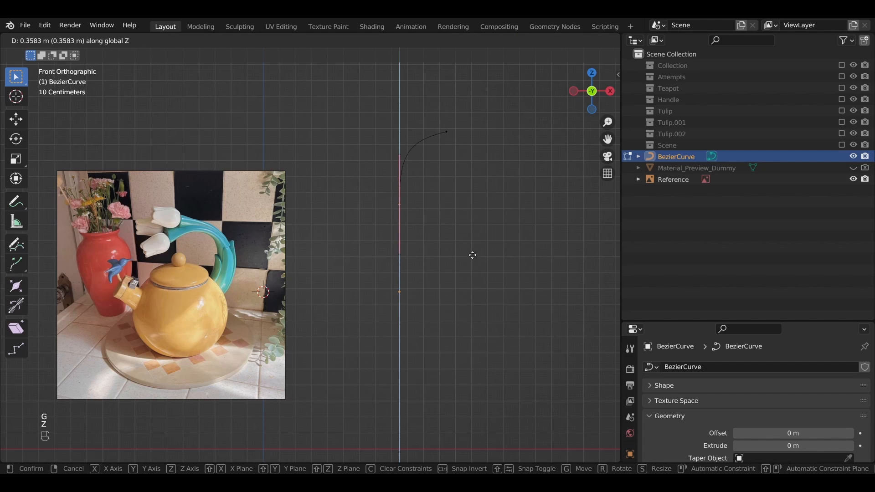
{"action": "left_click", "coordinate": [472, 255]}
Try tilting the middle control point's handles slightly and shifting the point along X, and undo the tilt
{"action": "key", "text": "r"}
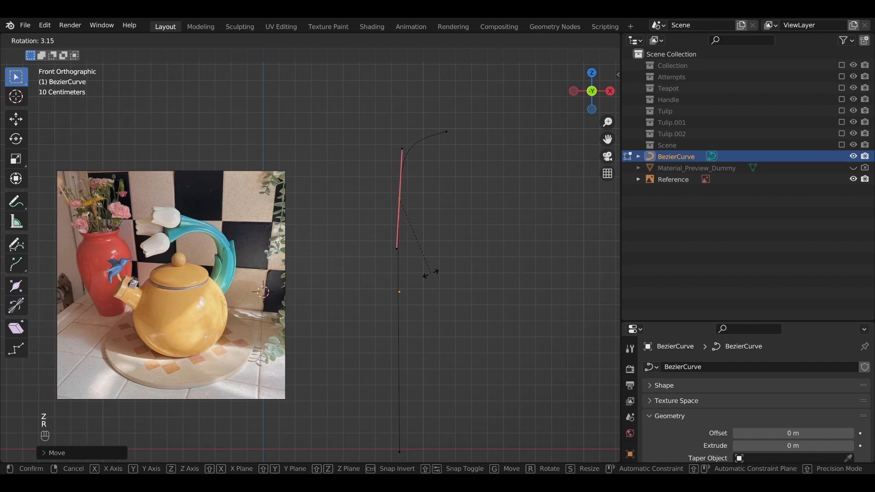
{"action": "left_click", "coordinate": [429, 273]}
{"action": "key", "text": "g"}
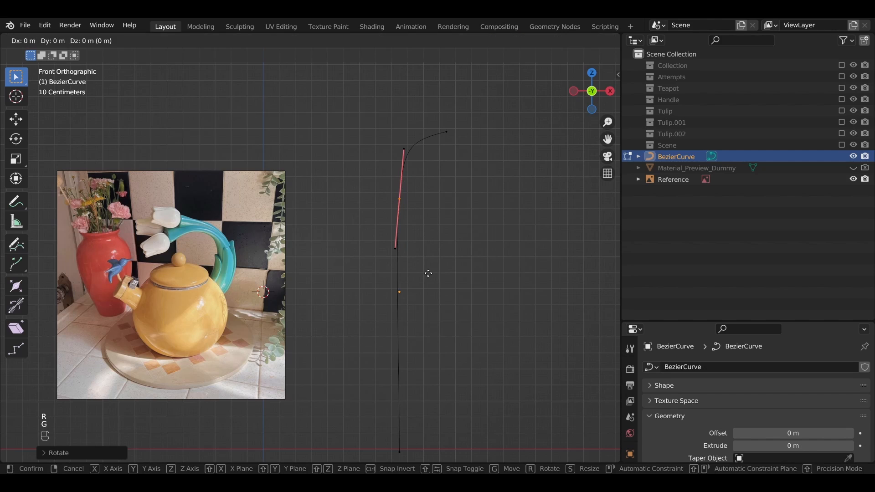
{"action": "key", "text": "z"}
{"action": "right_click", "coordinate": [433, 274]}
{"action": "key", "text": "ctrl"}
{"action": "key", "text": "ctrl+z"}
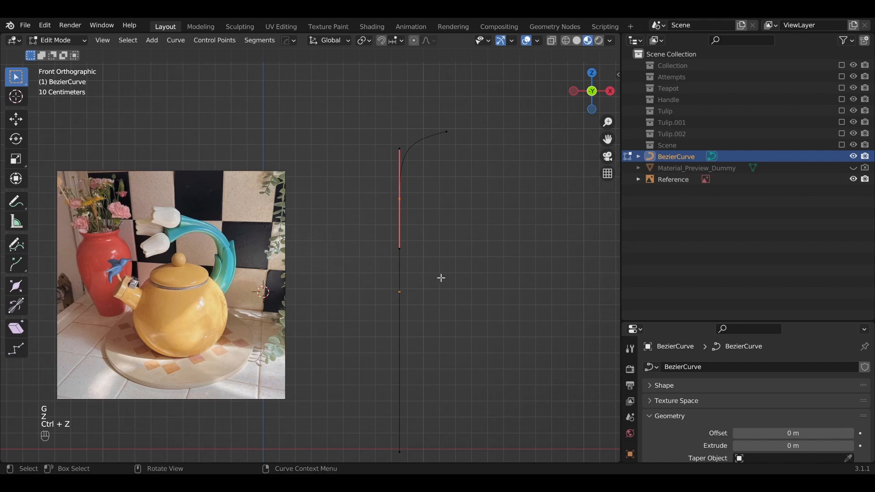
{"action": "key", "text": "g"}
{"action": "key", "text": "x"}
{"action": "right_click", "coordinate": [471, 250]}
Raise the middle control point about 0.05 m along Z and scale its handles to about 0.75
{"action": "key", "text": "g"}
{"action": "key", "text": "z"}
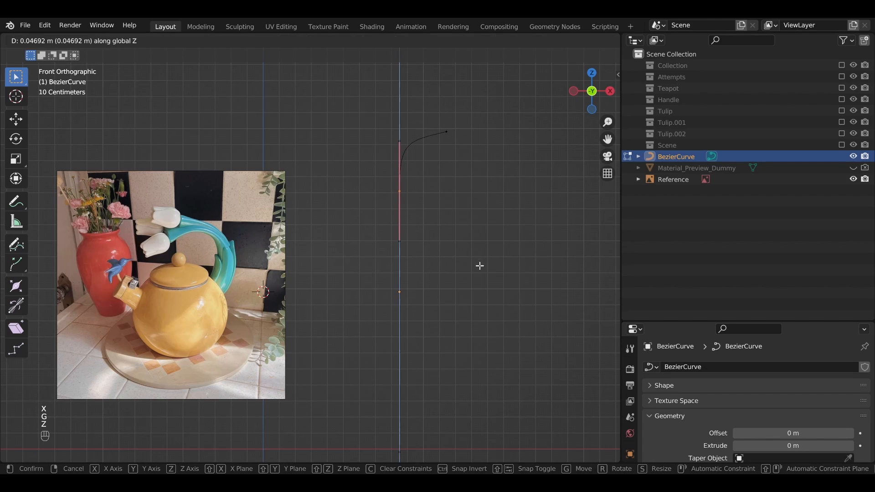
{"action": "left_click", "coordinate": [478, 267]}
{"action": "key", "text": "s"}
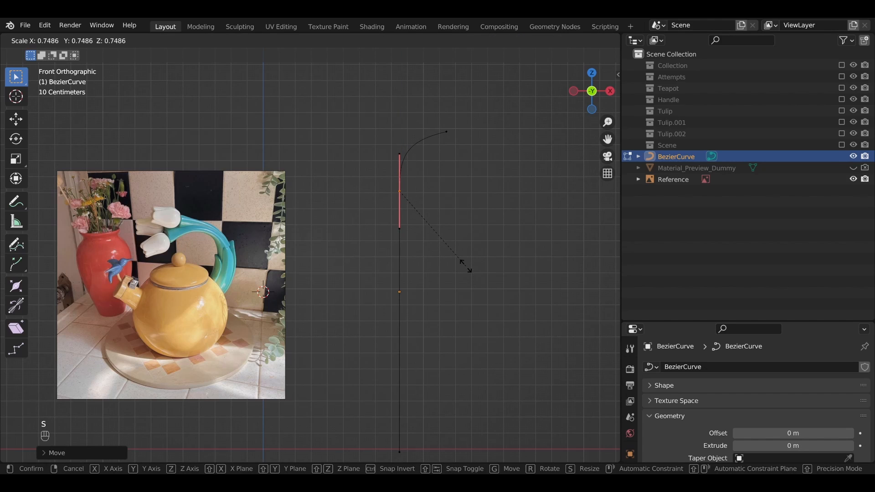
{"action": "left_click", "coordinate": [465, 266]}
{"action": "left_click", "coordinate": [445, 321]}
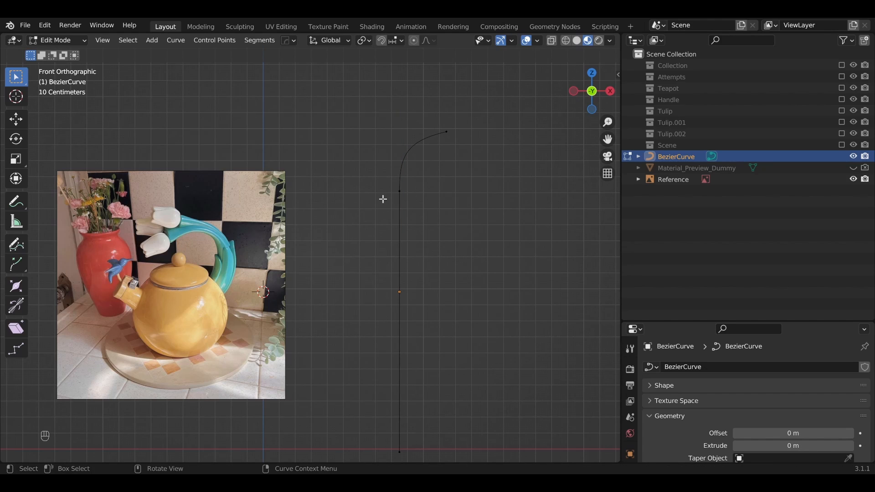
{"action": "scroll", "coordinate": [438, 314], "scroll_direction": "down", "scroll_amount": 2}
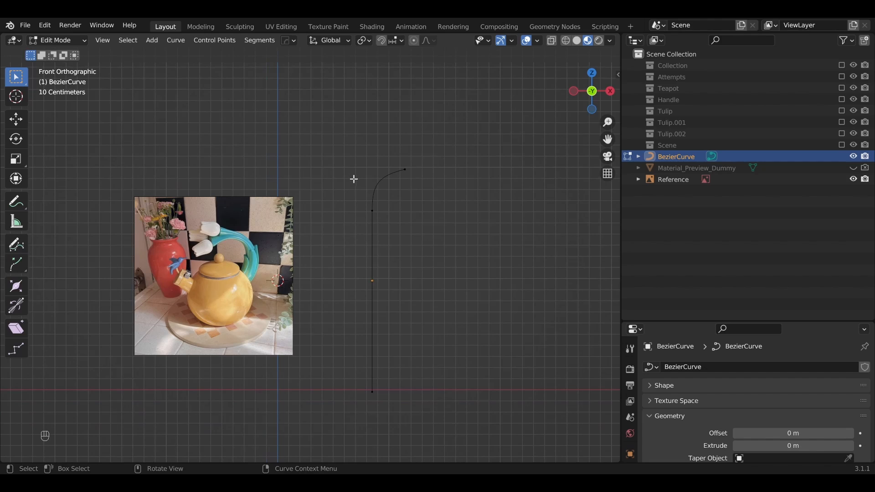
Subdivide the curve segment between the bottom and middle control points
{"action": "left_click_drag", "start_coordinate": [354, 179], "coordinate": [469, 414]}
{"action": "left_click_drag", "start_coordinate": [388, 136], "coordinate": [459, 201]}
{"action": "left_click_drag", "start_coordinate": [333, 183], "coordinate": [469, 442]}
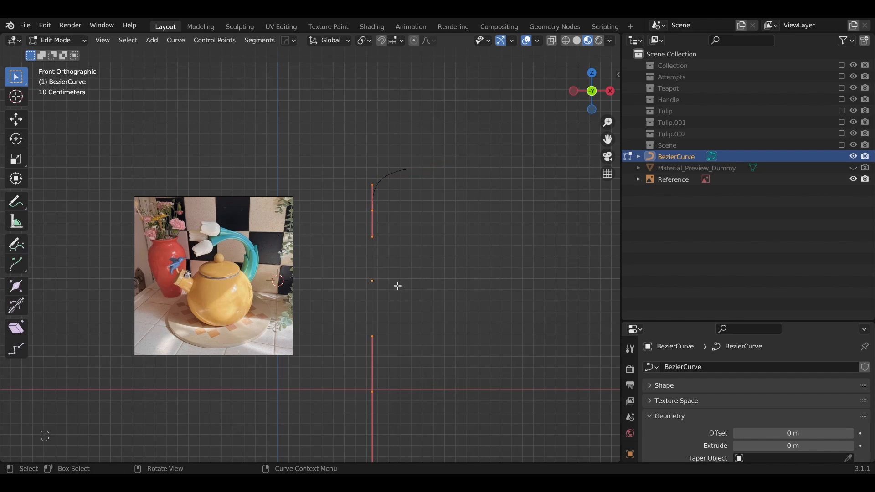
{"action": "right_click", "coordinate": [395, 280]}
{"action": "left_click", "coordinate": [373, 166]}
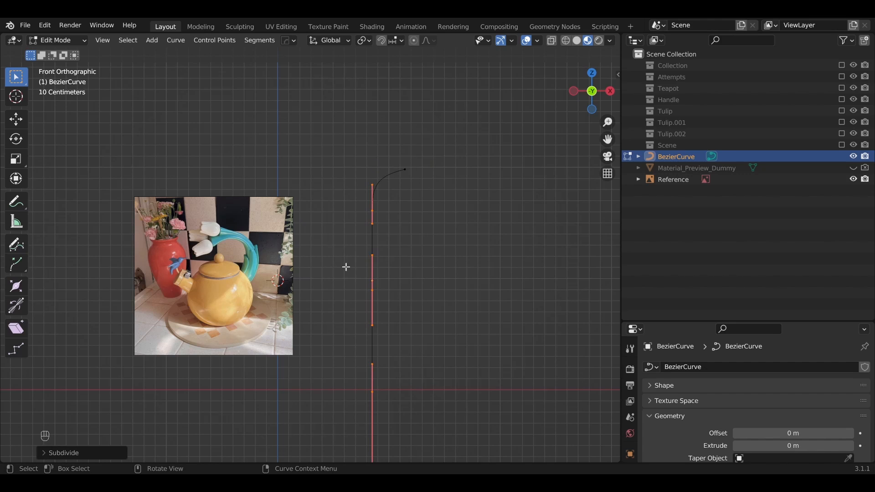
Raise the newly added control point about 0.28 m along Z and move it outward about 0.25 m along X
{"action": "left_click_drag", "start_coordinate": [346, 267], "coordinate": [406, 313]}
{"action": "key", "text": "g"}
{"action": "key", "text": "z"}
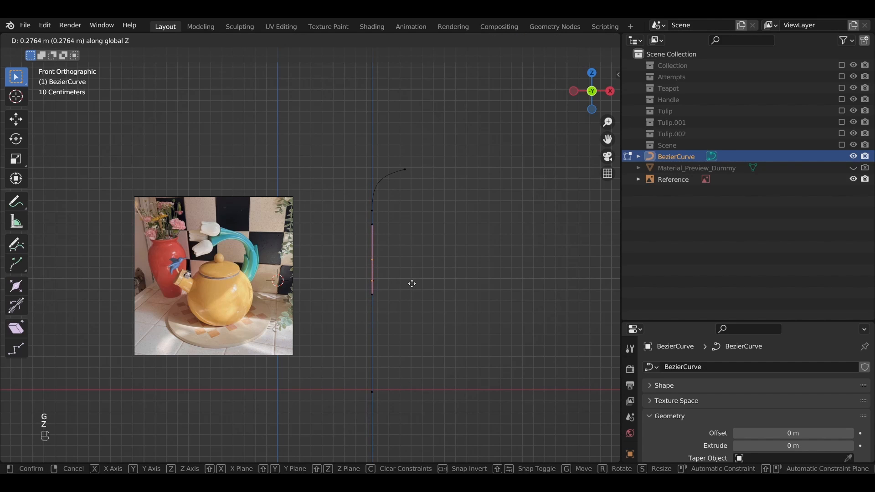
{"action": "left_click", "coordinate": [412, 283]}
{"action": "scroll", "coordinate": [411, 283], "scroll_direction": "up", "scroll_amount": 3}
{"action": "key", "text": "g"}
{"action": "key", "text": "x"}
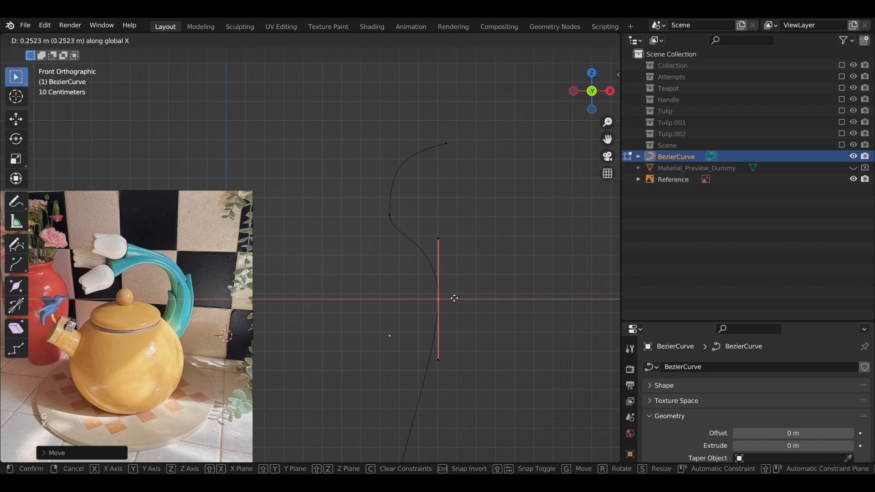
{"action": "left_click", "coordinate": [454, 298]}
Raise the bulging control point further along Z and rotate its handles about -10°
{"action": "key", "text": "g"}
{"action": "key", "text": "z"}
{"action": "key", "text": "r"}
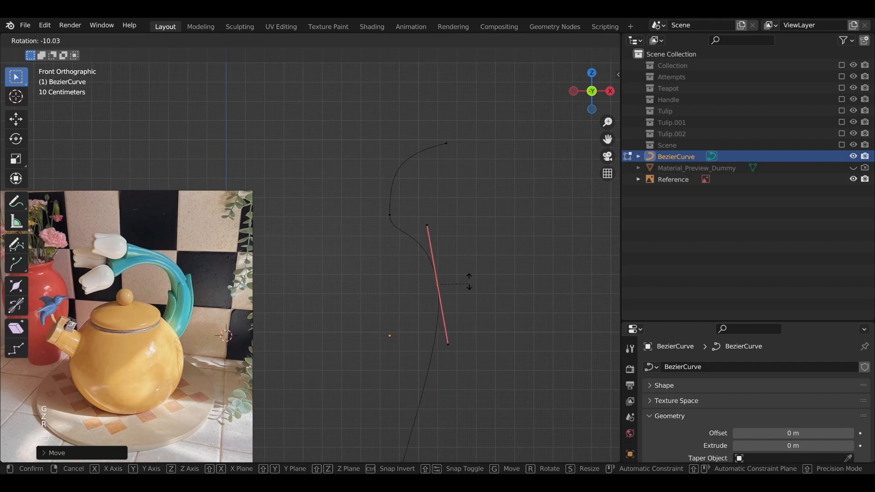
{"action": "left_click", "coordinate": [465, 283]}
{"action": "key", "text": "g"}
{"action": "key", "text": "z"}
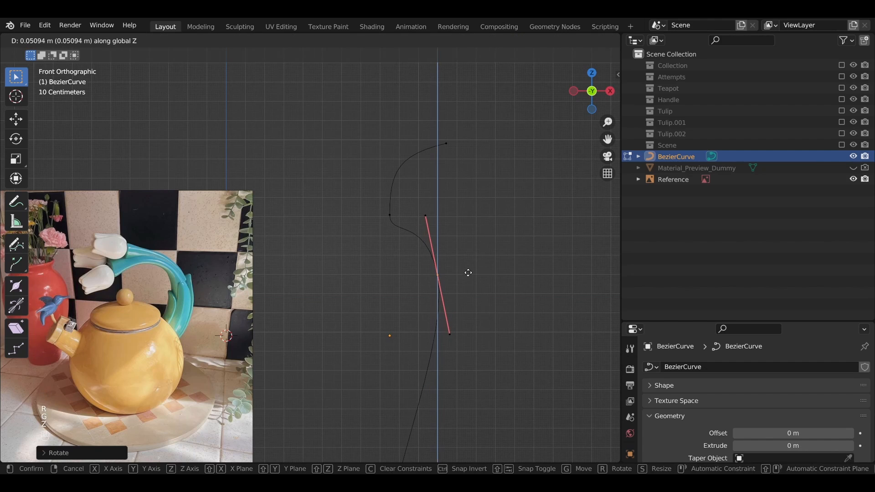
{"action": "left_click", "coordinate": [466, 272]}
Raise the neck control point above the bulge about 0.1 m along Z
{"action": "left_click_drag", "start_coordinate": [380, 193], "coordinate": [399, 225]}
{"action": "key", "text": "g"}
{"action": "key", "text": "z"}
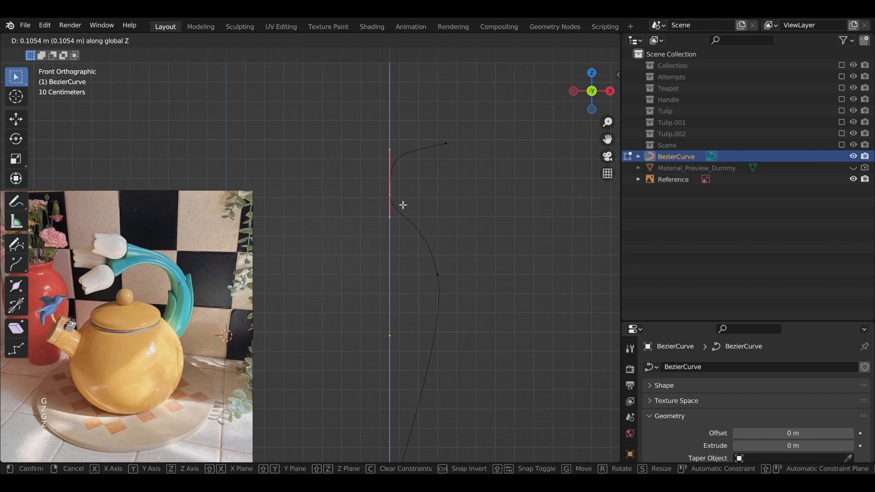
{"action": "left_click", "coordinate": [401, 208]}
Rotate the top end point's handles about 44° so the rim curls downward
{"action": "left_click", "coordinate": [445, 144]}
{"action": "key", "text": "r"}
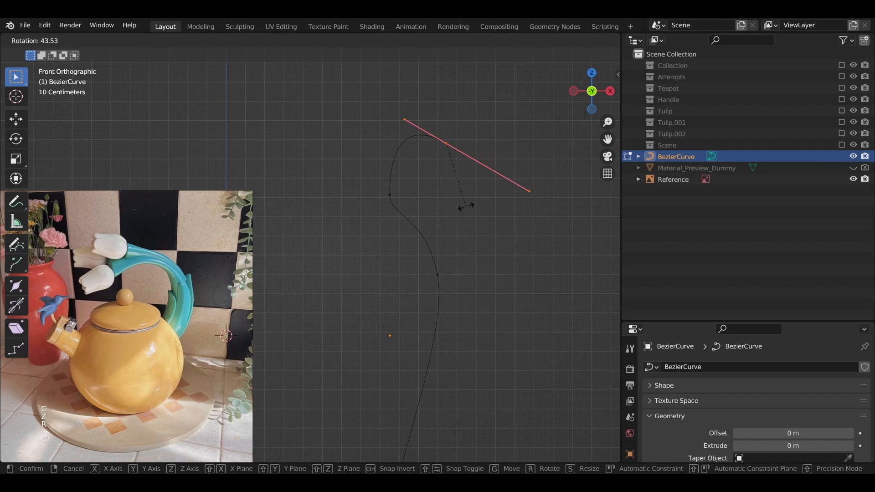
{"action": "left_click", "coordinate": [466, 207]}
Raise the neck control point another 0.06 m or so along Z towards the rim
{"action": "left_click_drag", "start_coordinate": [370, 194], "coordinate": [417, 214]}
{"action": "key", "text": "g"}
{"action": "key", "text": "z"}
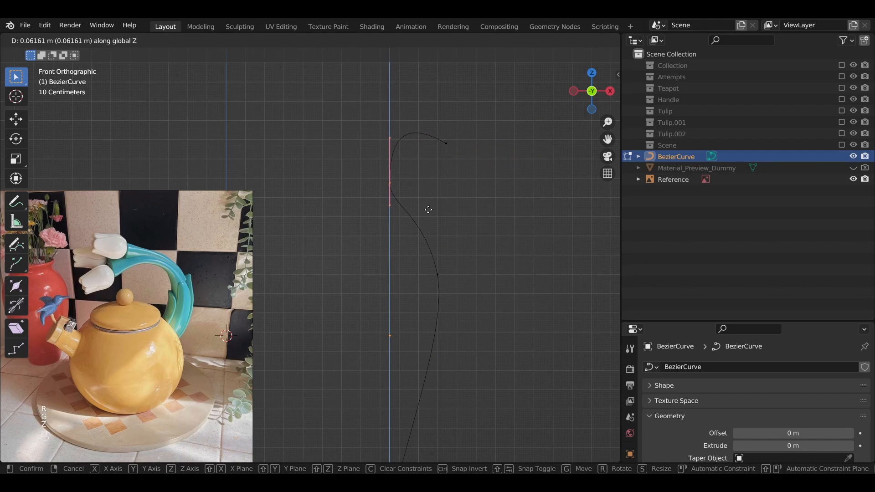
{"action": "left_click", "coordinate": [429, 206]}
{"action": "middle_click_drag", "start_coordinate": [330, 285], "coordinate": [352, 254], "text": "shift"}
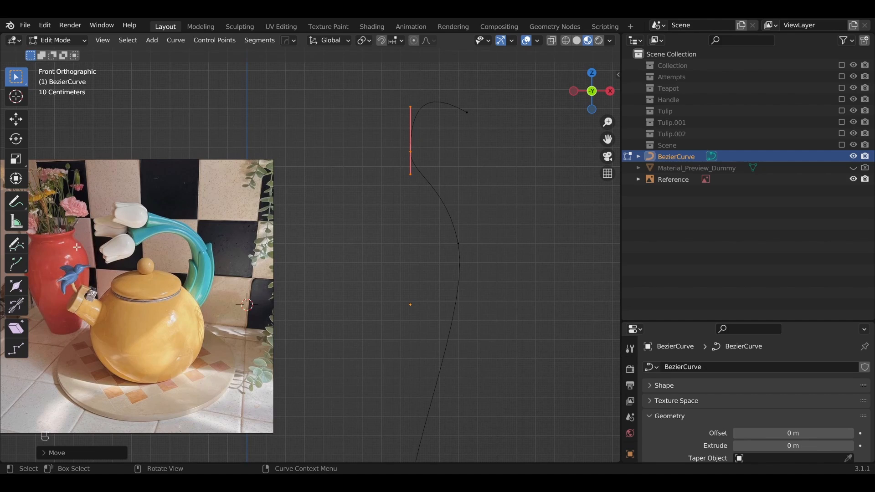
Move the top end point outward along X and scale its handles to about 0.46
{"action": "left_click_drag", "start_coordinate": [445, 101], "coordinate": [502, 129]}
{"action": "key", "text": "g"}
{"action": "key", "text": "x"}
{"action": "key", "text": "s"}
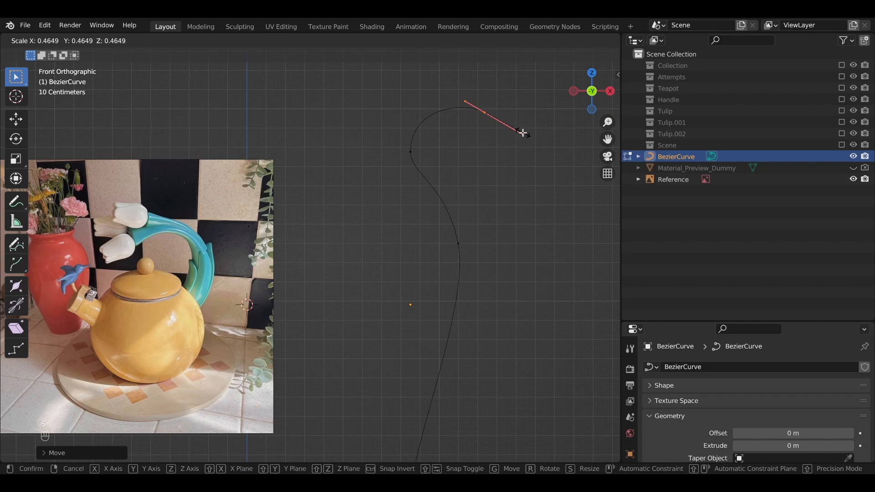
{"action": "left_click", "coordinate": [522, 132]}
Raise the top end point slightly along Z and move it back inward about 0.2 m along X
{"action": "key", "text": "g"}
{"action": "key", "text": "z"}
{"action": "left_click", "coordinate": [516, 119]}
{"action": "key", "text": "g"}
{"action": "key", "text": "x"}
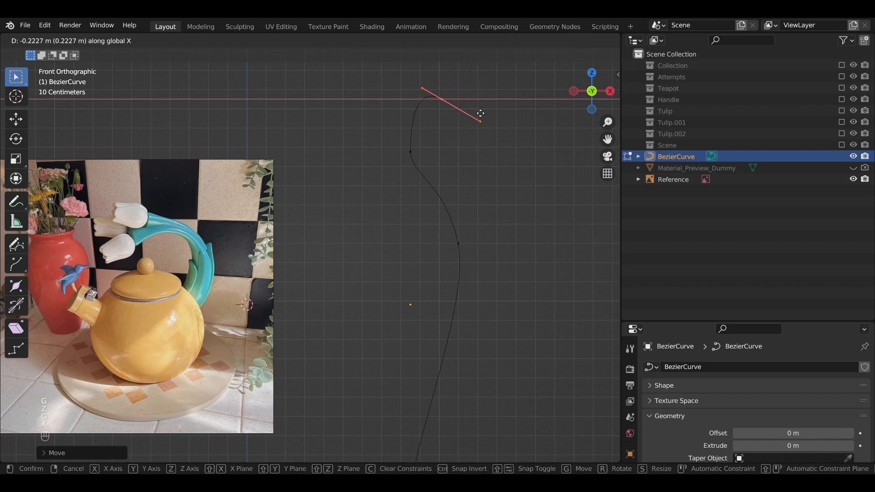
{"action": "left_click", "coordinate": [459, 117]}
Rotate the bottom control point's handles slightly outward and leave Edit Mode
{"action": "scroll", "coordinate": [471, 230], "scroll_direction": "down", "scroll_amount": 5, "text": "shift"}
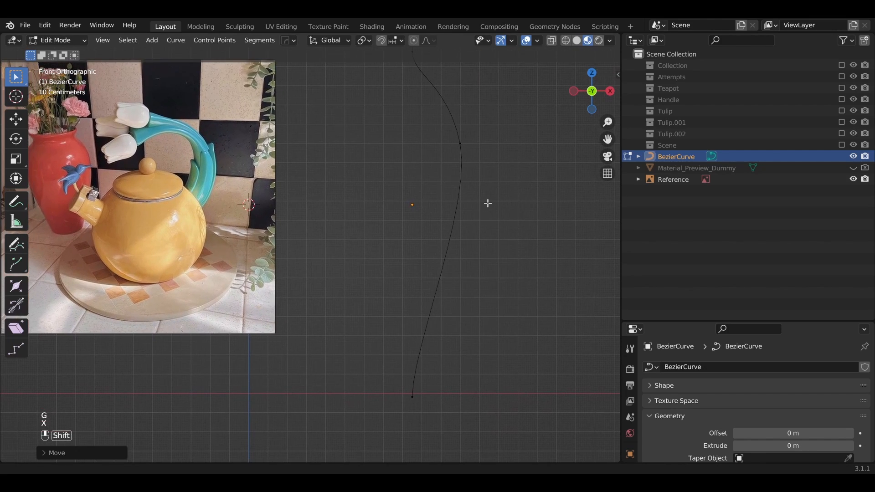
{"action": "left_click_drag", "start_coordinate": [386, 388], "coordinate": [459, 421]}
{"action": "key", "text": "r"}
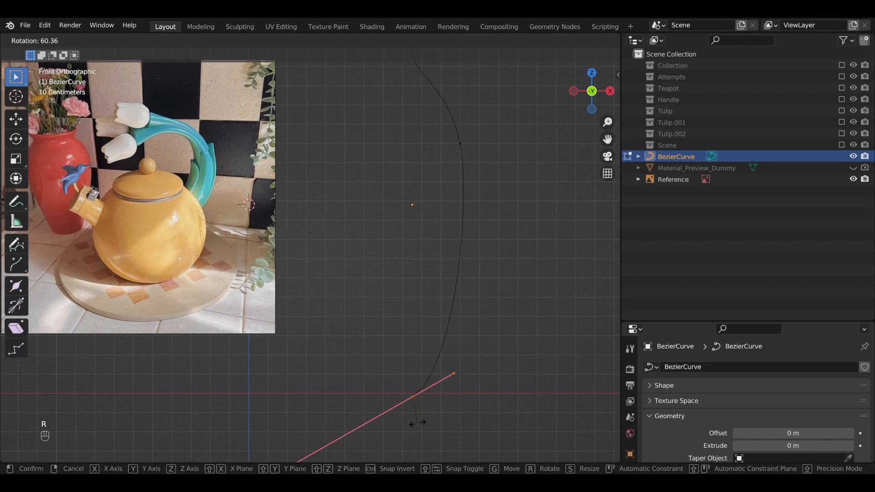
{"action": "left_click", "coordinate": [433, 423]}
{"action": "key", "text": "Tab"}
{"action": "scroll", "coordinate": [461, 273], "scroll_direction": "down", "scroll_amount": 3}
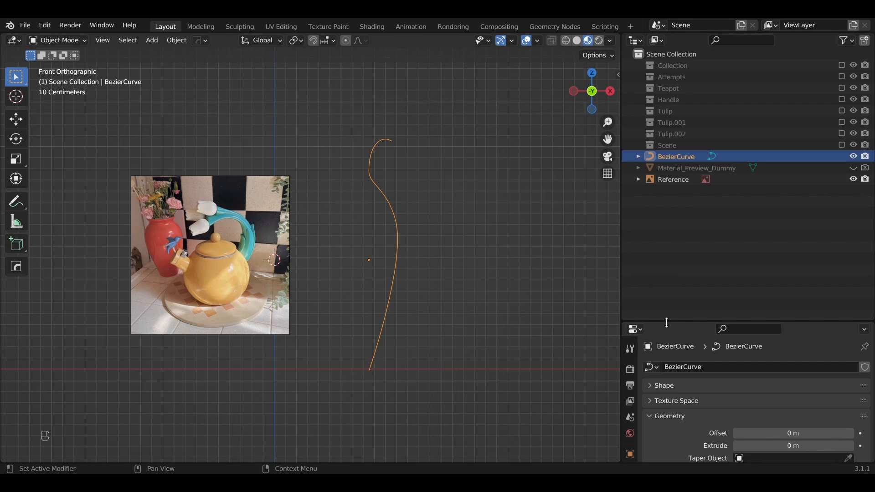
Enlarge the Properties editor and show the modifier settings of the Bezier curve
{"action": "left_click_drag", "start_coordinate": [666, 322], "coordinate": [748, 146]}
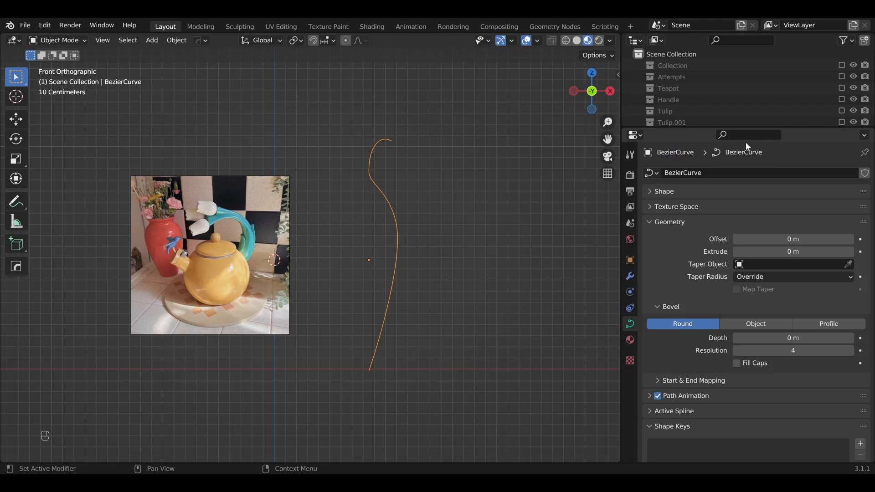
{"action": "left_click", "coordinate": [696, 123]}
{"action": "left_click_drag", "start_coordinate": [697, 128], "coordinate": [696, 183]}
{"action": "left_click", "coordinate": [424, 253]}
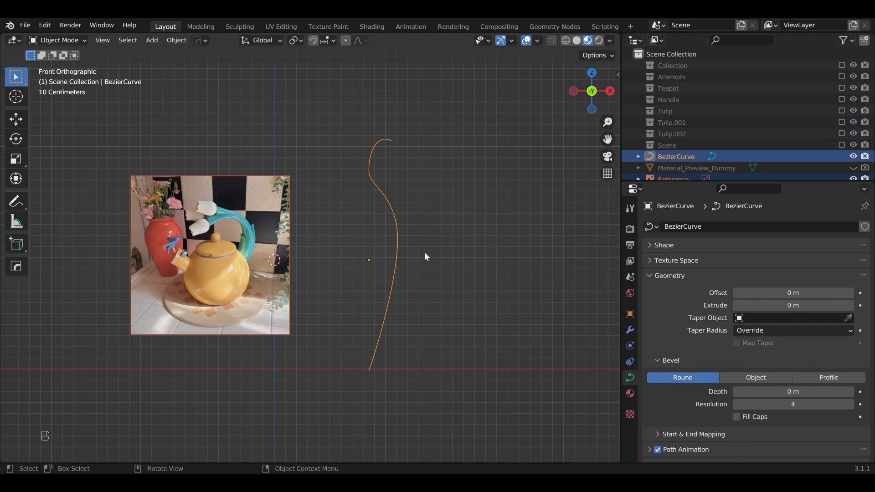
{"action": "left_click", "coordinate": [630, 330]}
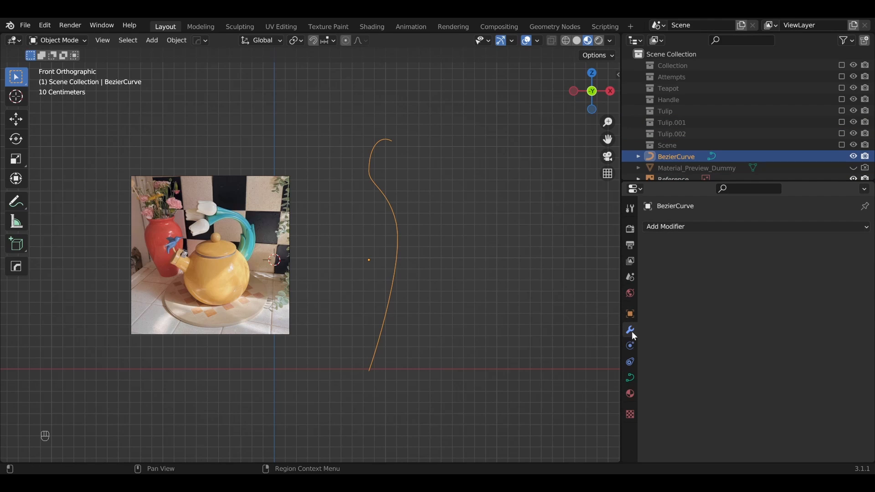
{"action": "left_click", "coordinate": [713, 226]}
{"action": "left_click", "coordinate": [657, 271]}
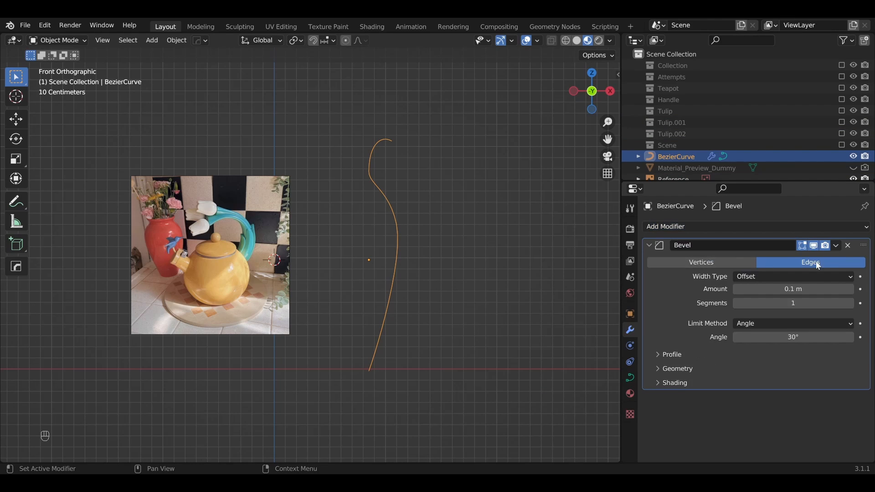
{"action": "left_click", "coordinate": [848, 245]}
Add a Screw modifier to the Bezier curve and set its axis to X
{"action": "left_click", "coordinate": [818, 227]}
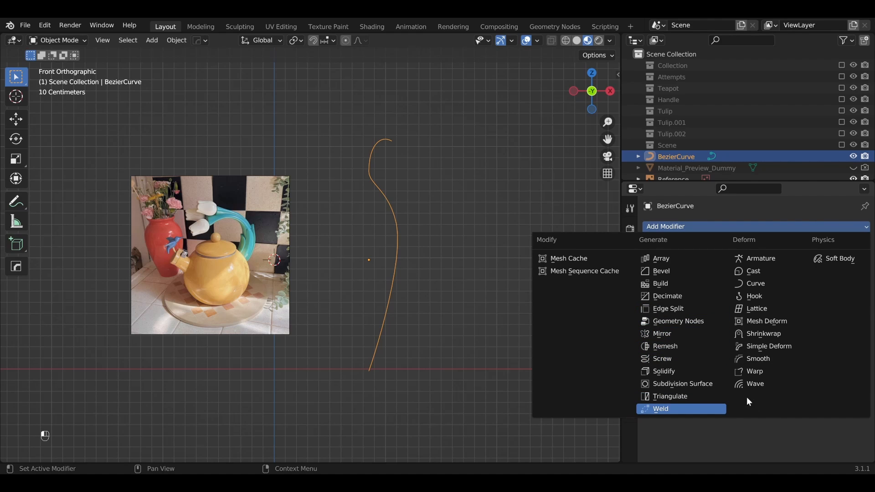
{"action": "left_click", "coordinate": [681, 360]}
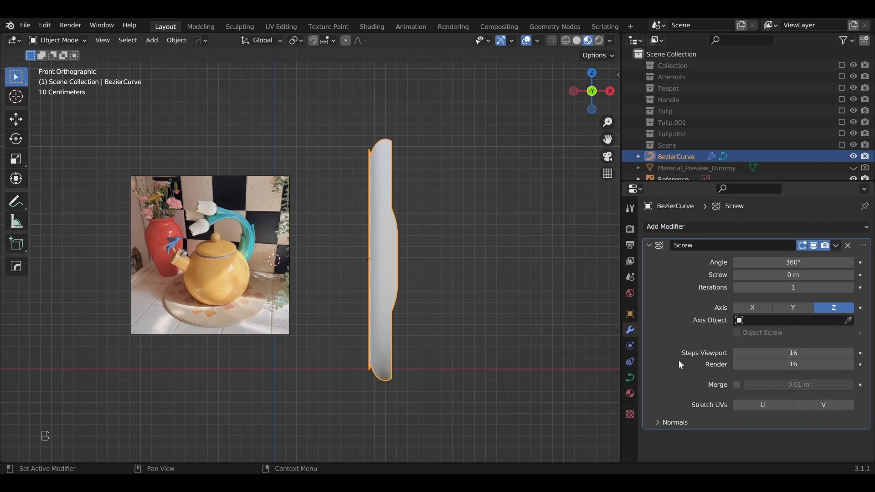
{"action": "left_click", "coordinate": [819, 323]}
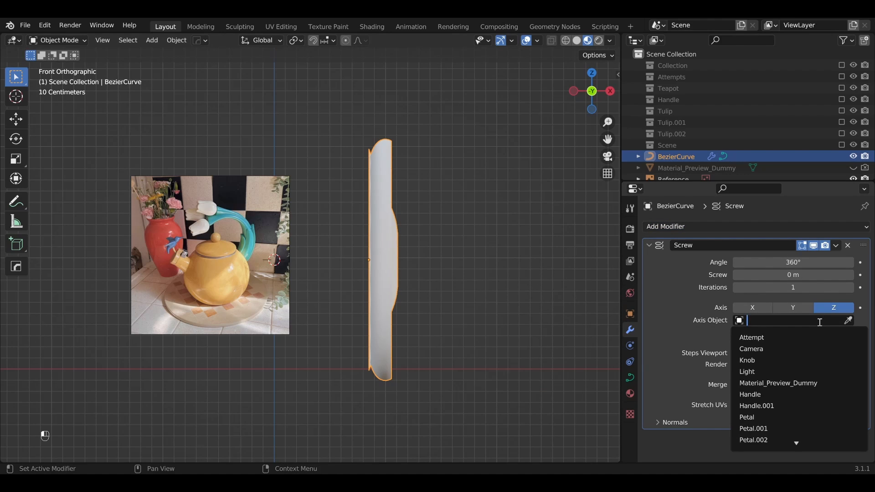
{"action": "left_click", "coordinate": [759, 310]}
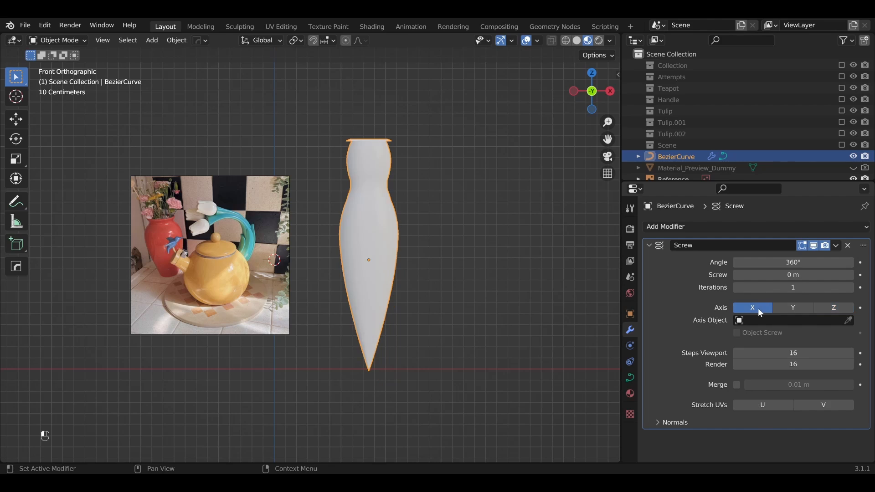
{"action": "left_click", "coordinate": [789, 308]}
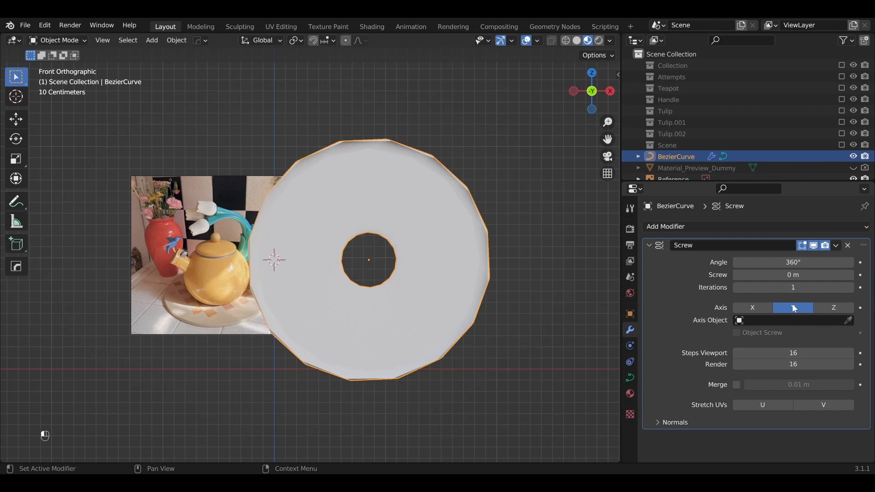
{"action": "left_click", "coordinate": [770, 308]}
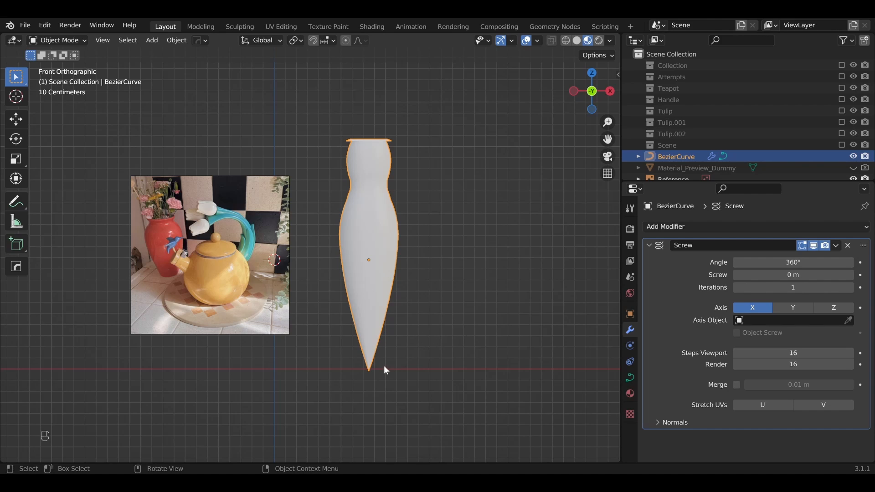
In Edit Mode, move the profile's bottom control point outward along X to widen the base
{"action": "key", "text": "Tab"}
{"action": "left_click_drag", "start_coordinate": [353, 358], "coordinate": [406, 386]}
{"action": "key", "text": "g"}
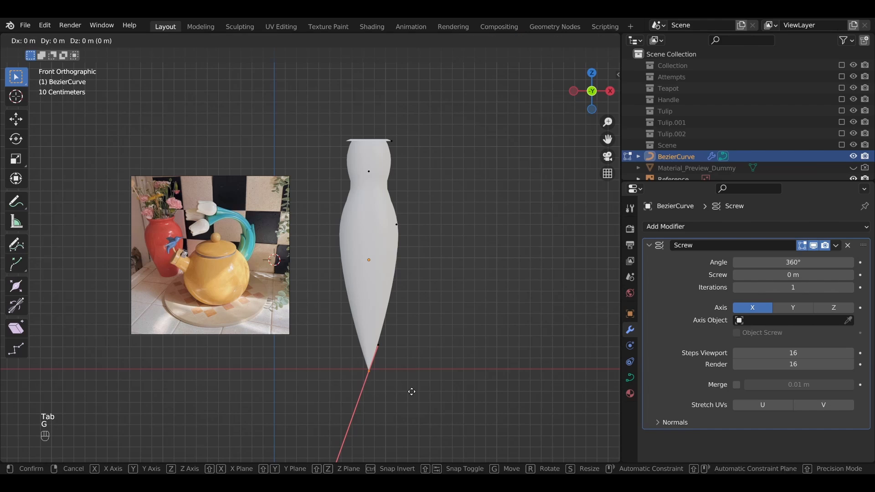
{"action": "key", "text": "x"}
{"action": "left_click", "coordinate": [437, 389]}
Rotate the bottom control point's handles towards horizontal and scale them to about 1.45
{"action": "key", "text": "r"}
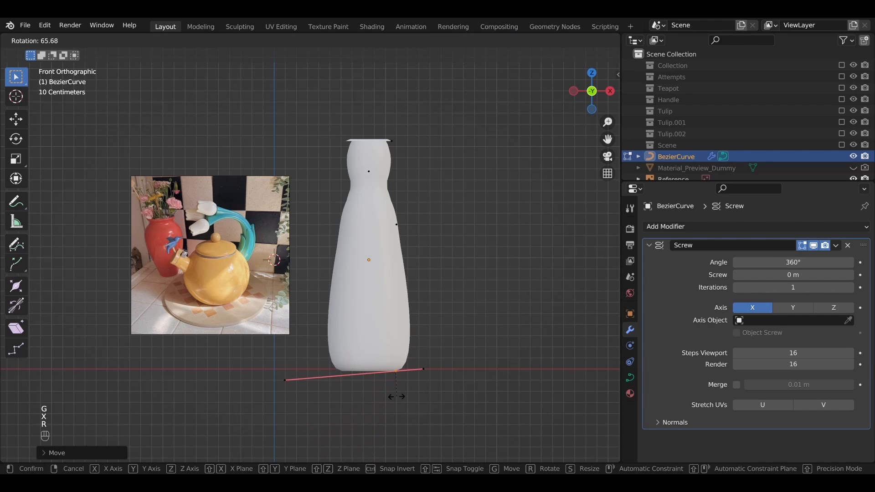
{"action": "left_click", "coordinate": [404, 397]}
{"action": "key", "text": "s"}
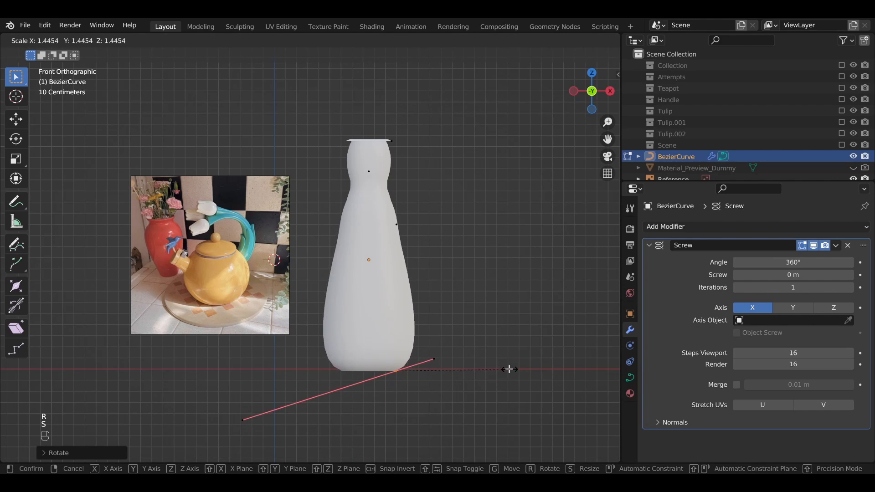
{"action": "left_click", "coordinate": [456, 378]}
{"action": "key", "text": "g"}
{"action": "key", "text": "x"}
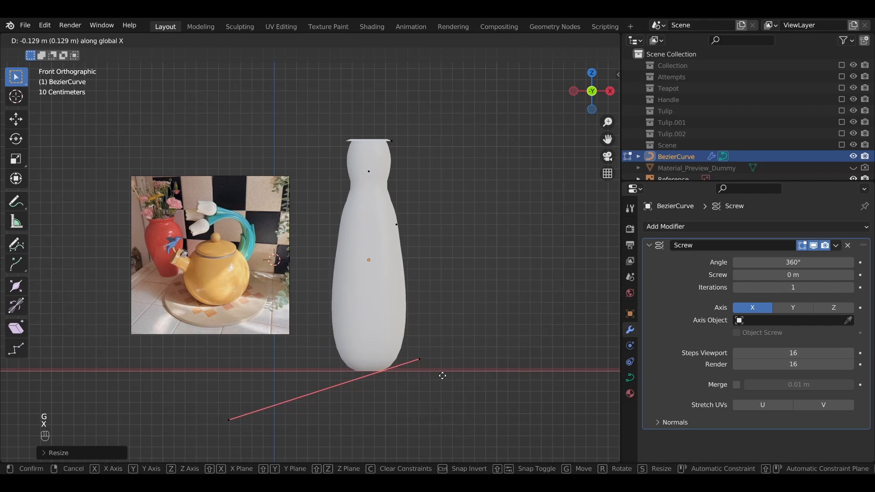
{"action": "left_click", "coordinate": [454, 377]}
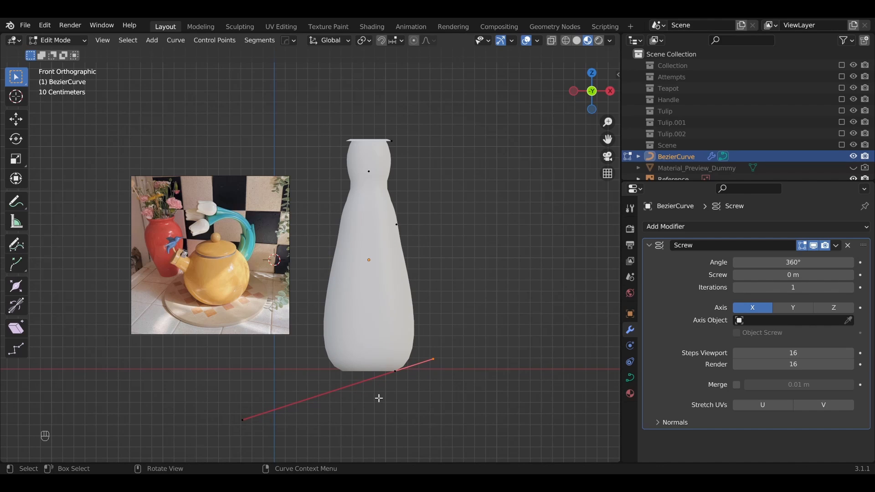
{"action": "key", "text": "a"}
{"action": "left_click", "coordinate": [266, 392]}
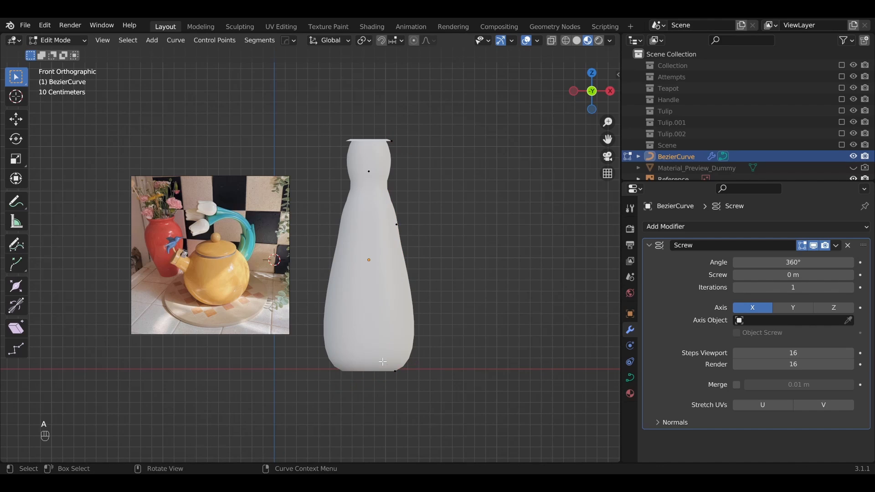
Move the bottom control point with its handles inward along X to narrow the base
{"action": "left_click", "coordinate": [394, 370]}
{"action": "key", "text": "s"}
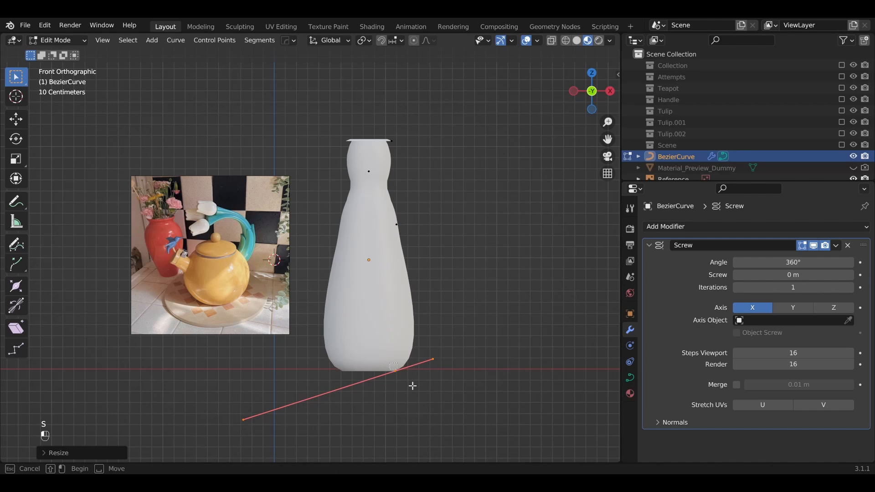
{"action": "key", "text": "g"}
{"action": "key", "text": "x"}
{"action": "left_click", "coordinate": [405, 320]}
Rotate the bottom control point's upper handle to a steeper angle, slimming the lower body
{"action": "left_click_drag", "start_coordinate": [397, 337], "coordinate": [443, 378]}
{"action": "key", "text": "r"}
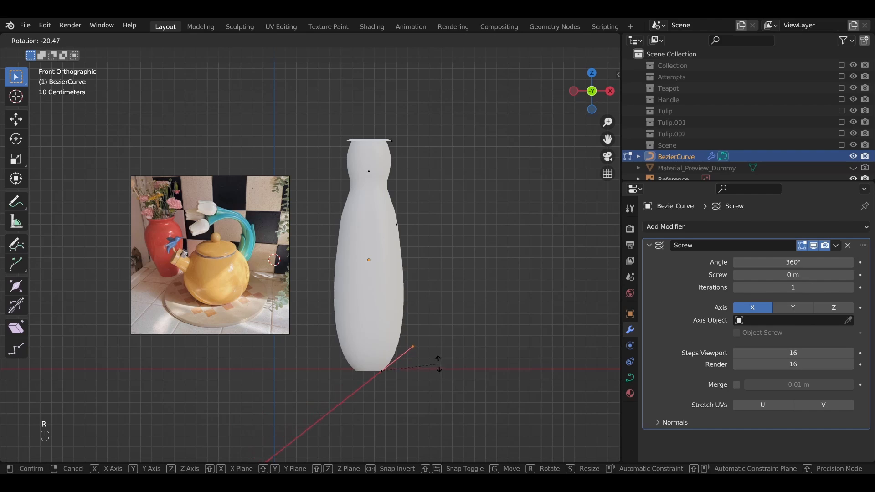
{"action": "left_click", "coordinate": [412, 350]}
Move the profile's top control point outward along X and rotate its handles to flare the rim
{"action": "left_click_drag", "start_coordinate": [390, 222], "coordinate": [413, 237]}
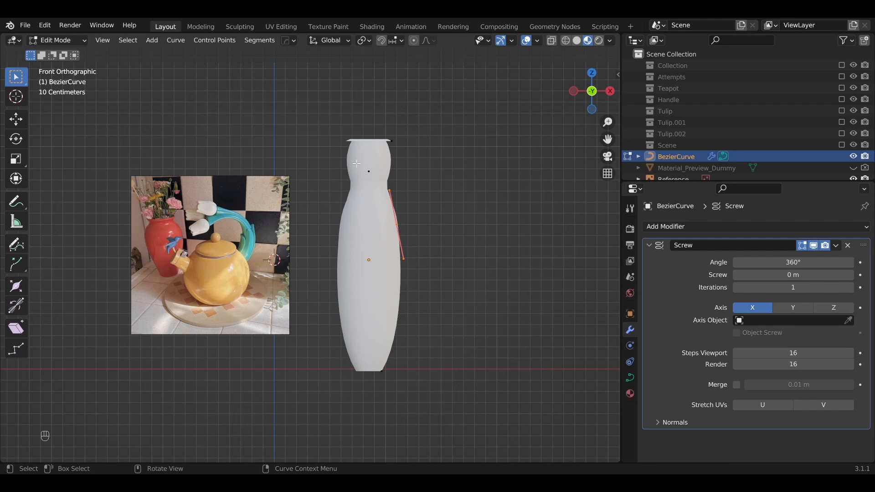
{"action": "left_click_drag", "start_coordinate": [370, 131], "coordinate": [415, 154]}
{"action": "key", "text": "g"}
{"action": "key", "text": "x"}
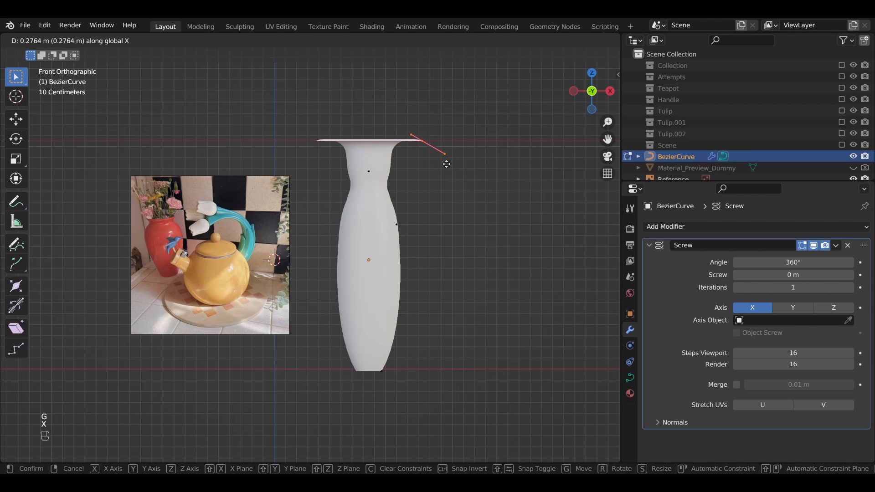
{"action": "left_click", "coordinate": [442, 160]}
{"action": "key", "text": "r"}
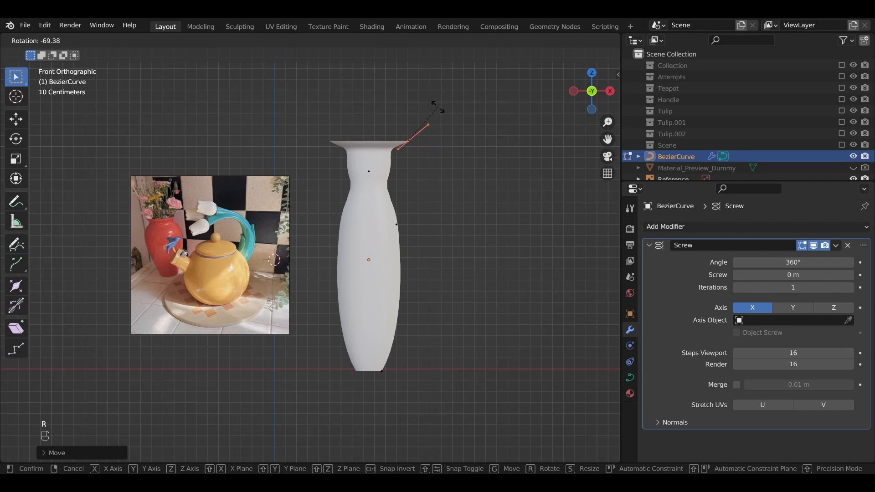
{"action": "left_click", "coordinate": [438, 110]}
Rotate the neck control point's handles by about 45° and raise the point along Z
{"action": "left_click_drag", "start_coordinate": [349, 165], "coordinate": [394, 195]}
{"action": "key", "text": "g"}
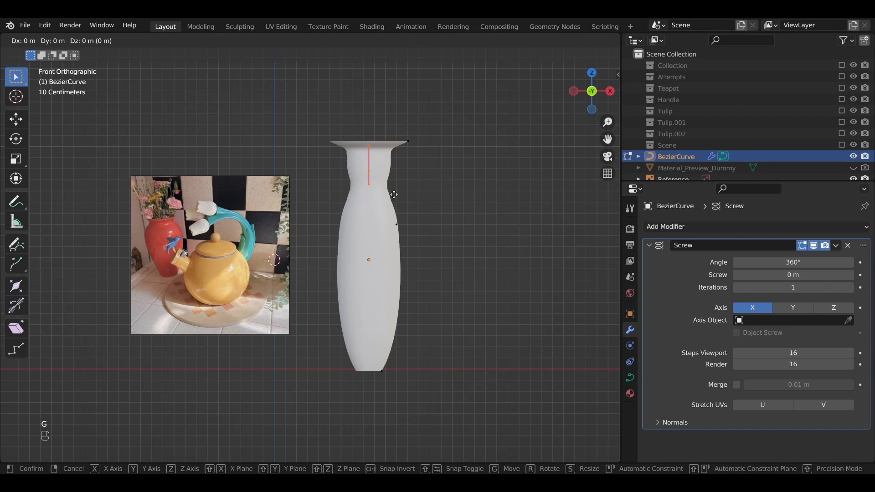
{"action": "right_click", "coordinate": [394, 194]}
{"action": "key", "text": "r"}
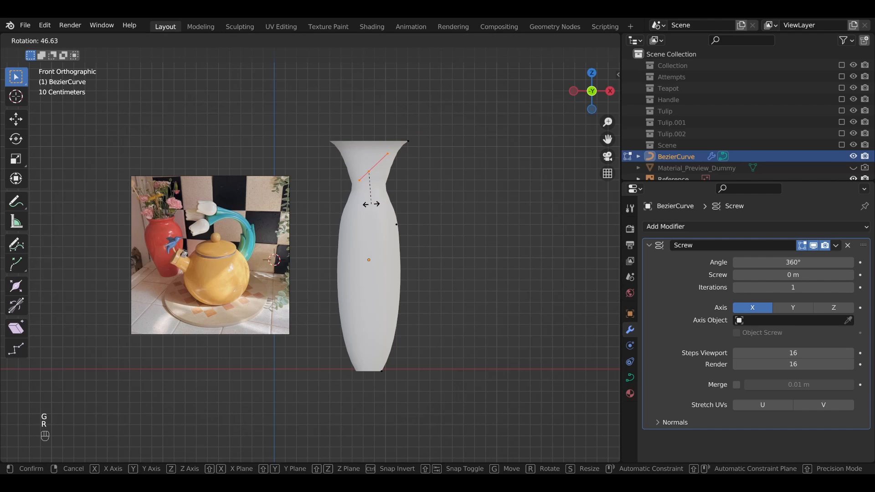
{"action": "left_click", "coordinate": [373, 205]}
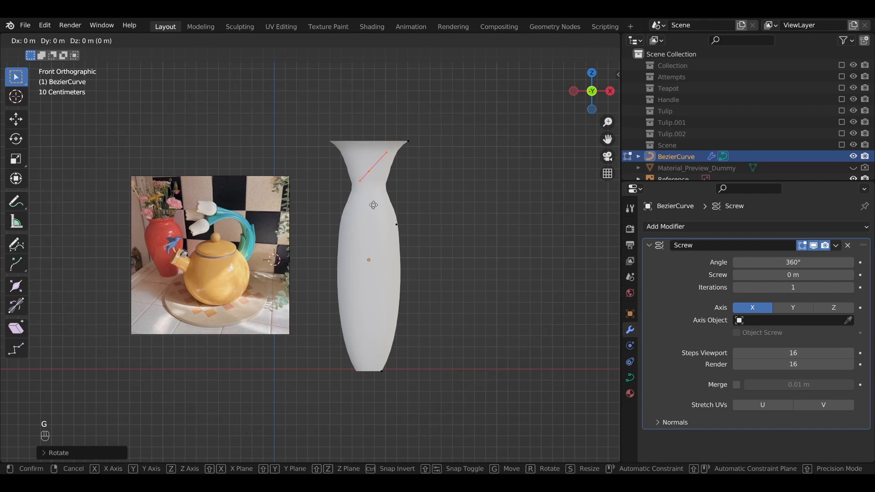
{"action": "key", "text": "g"}
{"action": "key", "text": "z"}
{"action": "left_click", "coordinate": [381, 202]}
Raise the profile's shoulder control point along Z and move it outward about 0.19 m along X
{"action": "left_click", "coordinate": [397, 224]}
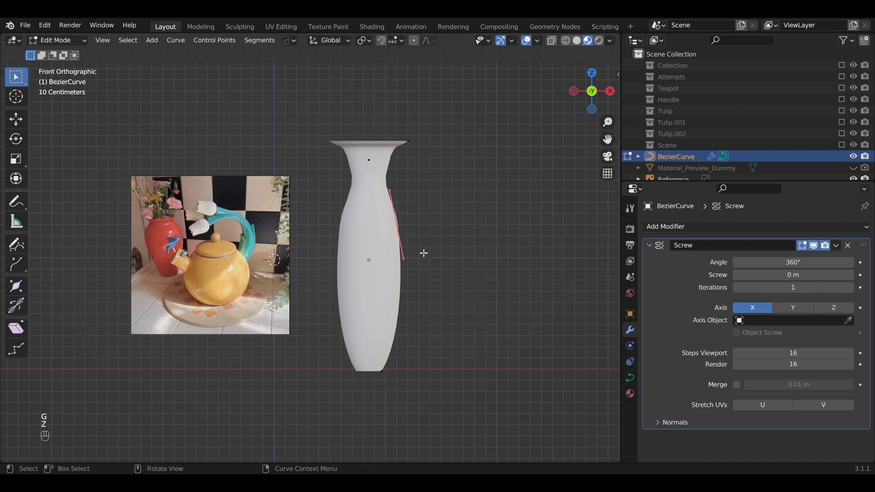
{"action": "key", "text": "g"}
{"action": "key", "text": "z"}
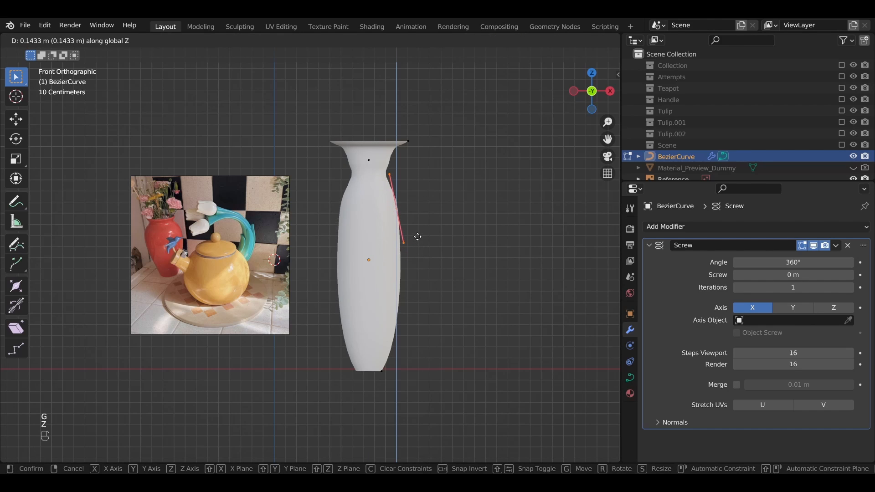
{"action": "left_click", "coordinate": [418, 230]}
{"action": "key", "text": "g"}
{"action": "key", "text": "x"}
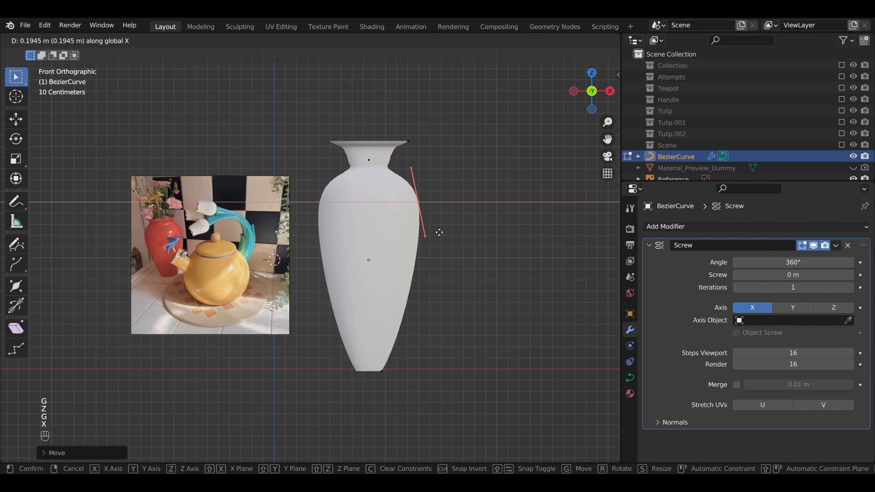
{"action": "left_click", "coordinate": [413, 206]}
Move the neck control point outward along X to widen the vase's neck
{"action": "left_click", "coordinate": [369, 160]}
{"action": "key", "text": "g"}
{"action": "key", "text": "x"}
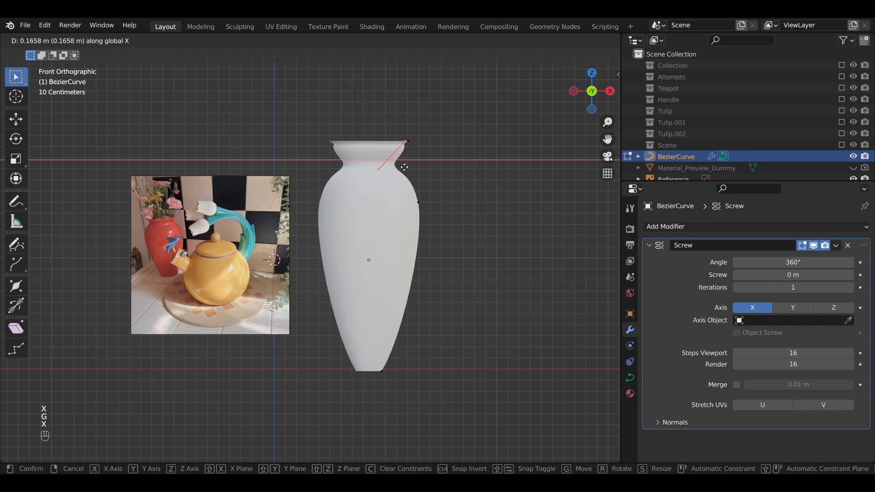
{"action": "left_click", "coordinate": [410, 165]}
{"action": "left_click", "coordinate": [408, 142]}
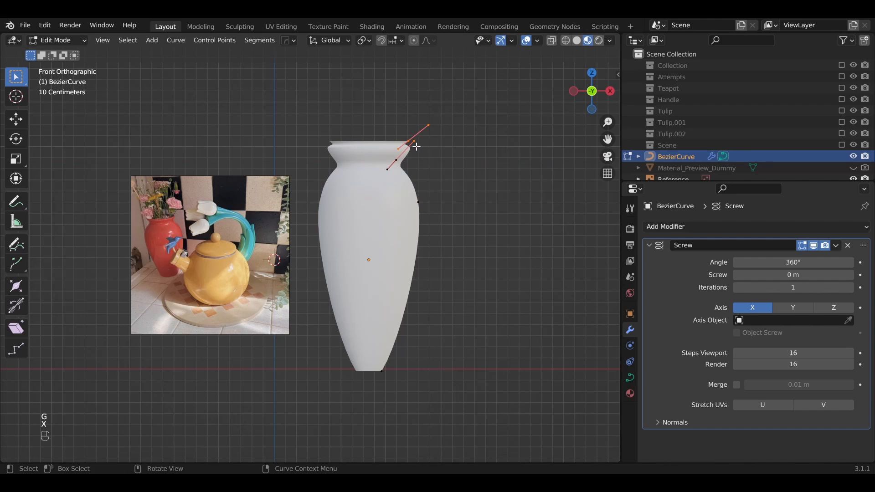
{"action": "key", "text": "g"}
{"action": "key", "text": "x"}
{"action": "left_click", "coordinate": [411, 148]}
Move only the top control point outward about 0.2 m along X to widen the rim
{"action": "left_click", "coordinate": [413, 137]}
{"action": "key", "text": "g"}
{"action": "key", "text": "x"}
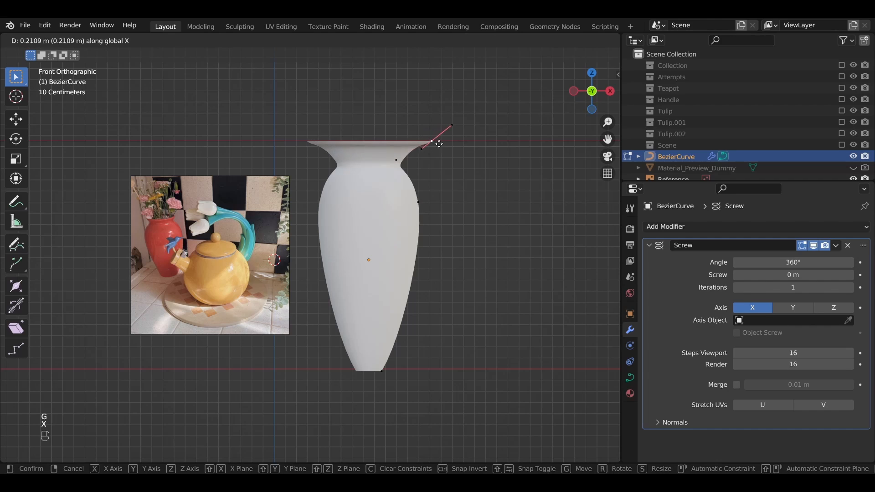
{"action": "left_click", "coordinate": [436, 144]}
Rotate the top control point's handles close to vertical and raise the point about 0.04 m along Z
{"action": "key", "text": "r"}
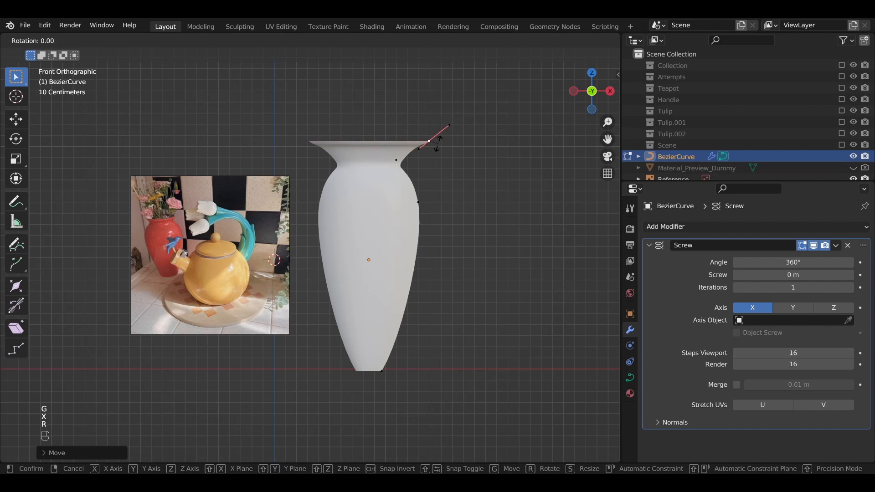
{"action": "key", "text": "z"}
{"action": "left_click", "coordinate": [429, 146]}
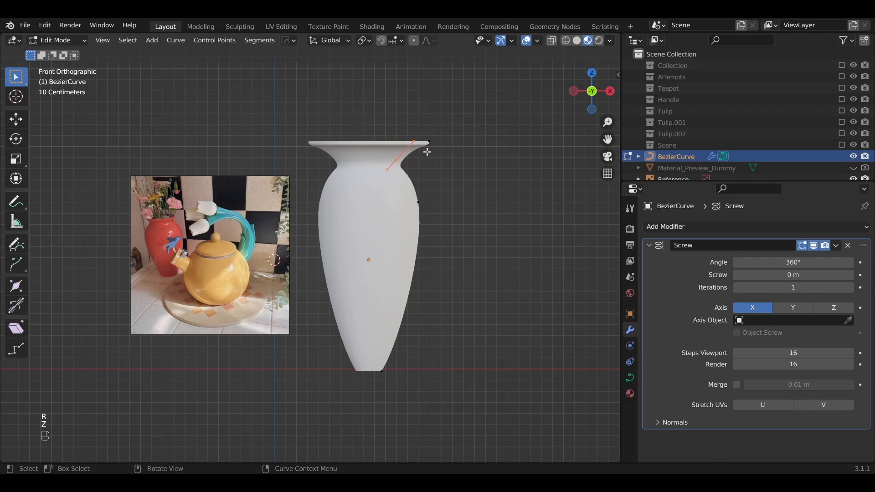
{"action": "key", "text": "g"}
{"action": "key", "text": "z"}
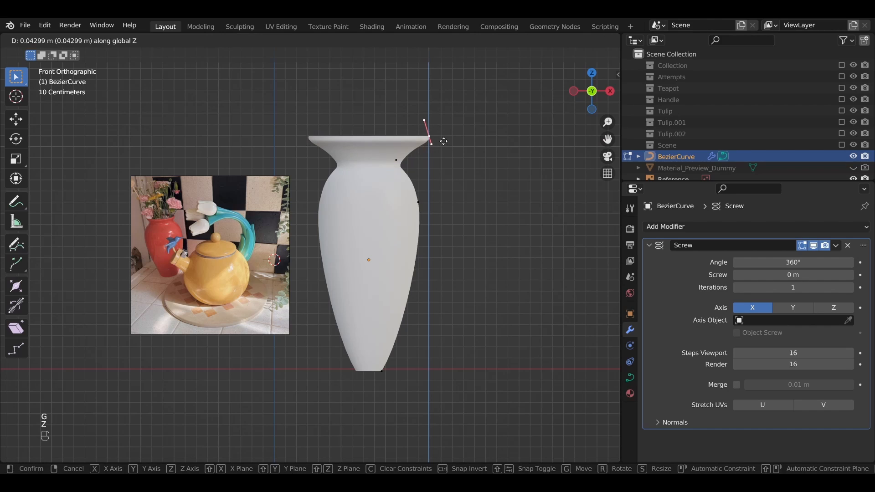
{"action": "left_click", "coordinate": [444, 141]}
Move the neck control point further outward along X and rotate its handles to a steeper angle
{"action": "key", "text": "g"}
{"action": "key", "text": "x"}
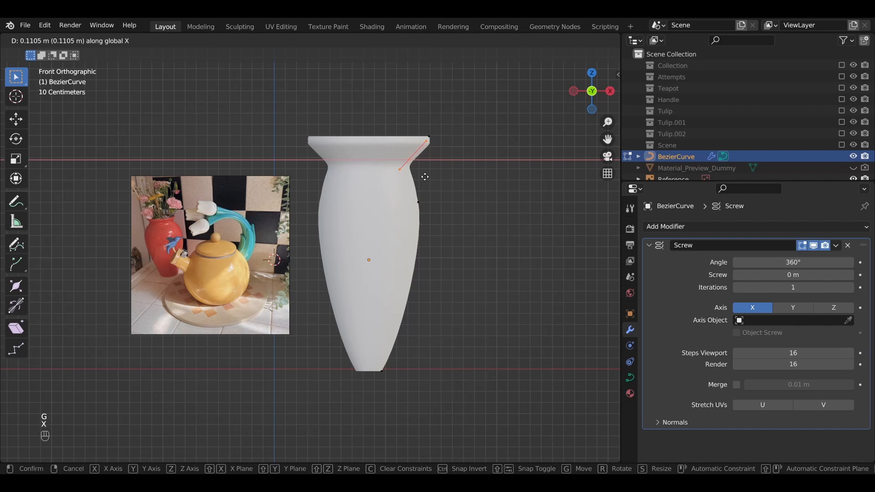
{"action": "left_click", "coordinate": [421, 178]}
{"action": "key", "text": "r"}
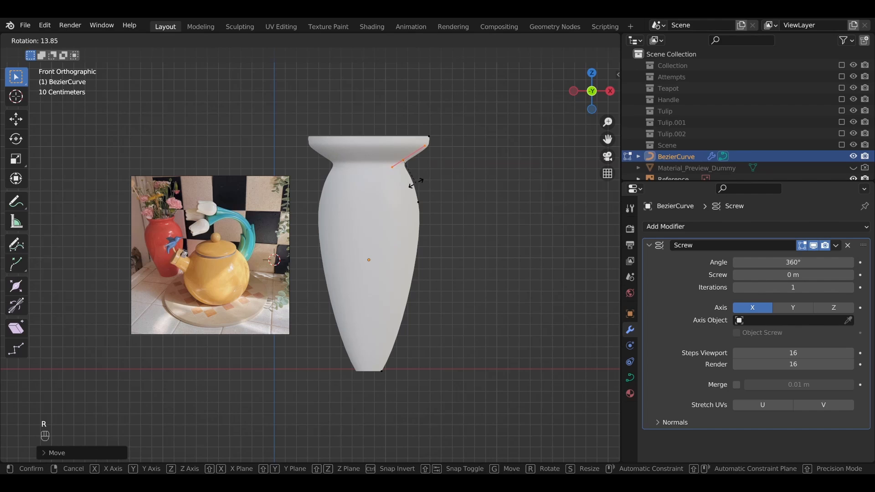
{"action": "left_click", "coordinate": [409, 185]}
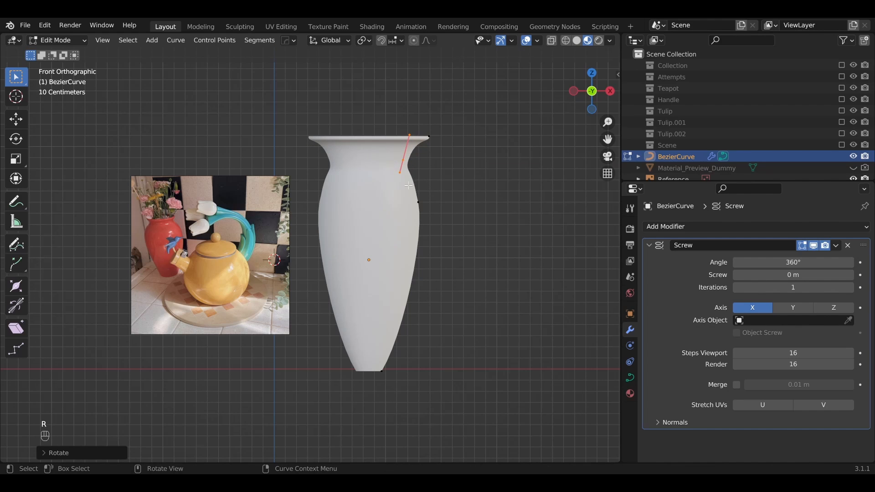
Move the shoulder control point outward along X, adjusting its handles' angle and scaling them by about 1.4 for a fuller body
{"action": "left_click", "coordinate": [418, 201]}
{"action": "key", "text": "g"}
{"action": "key", "text": "x"}
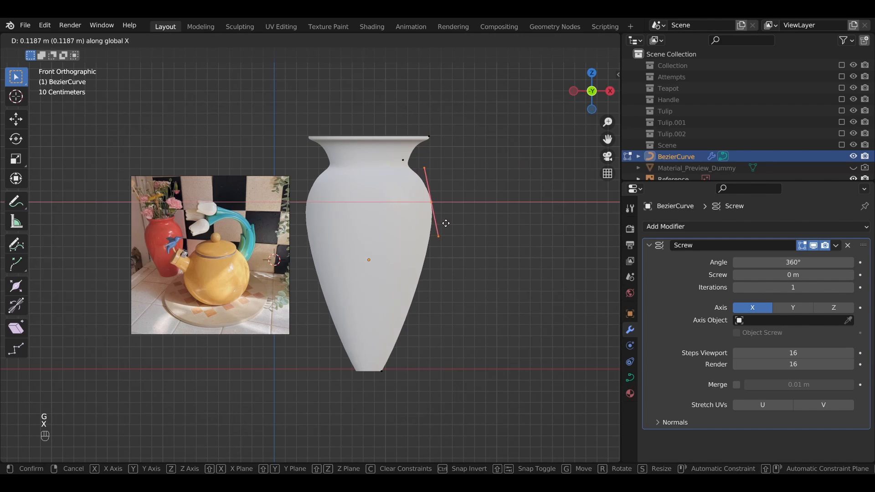
{"action": "left_click", "coordinate": [446, 223]}
{"action": "key", "text": "r"}
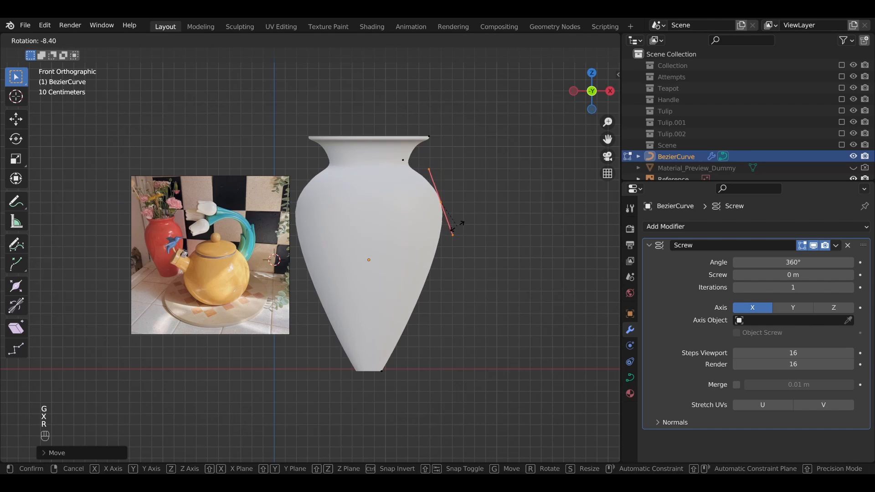
{"action": "left_click", "coordinate": [448, 228]}
{"action": "key", "text": "s"}
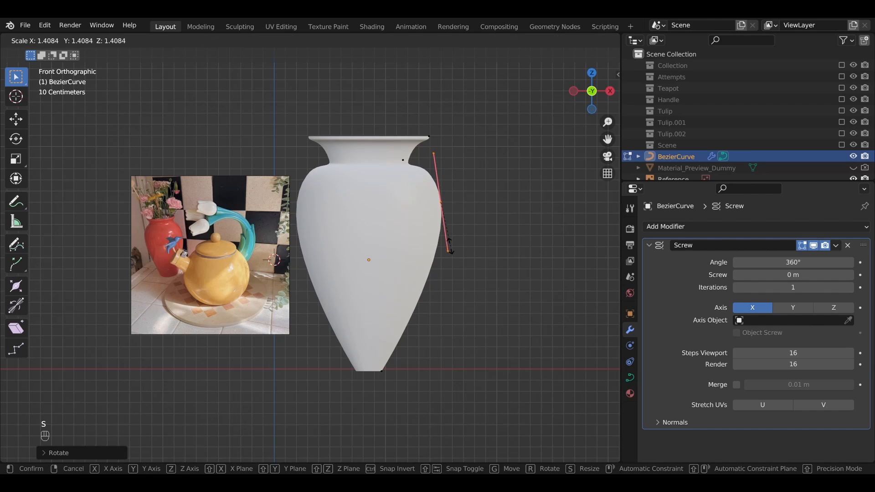
{"action": "left_click", "coordinate": [450, 250]}
Move the bottom control point outward about 0.19 m along X to widen the base, and return to Object Mode
{"action": "left_click_drag", "start_coordinate": [380, 352], "coordinate": [411, 377]}
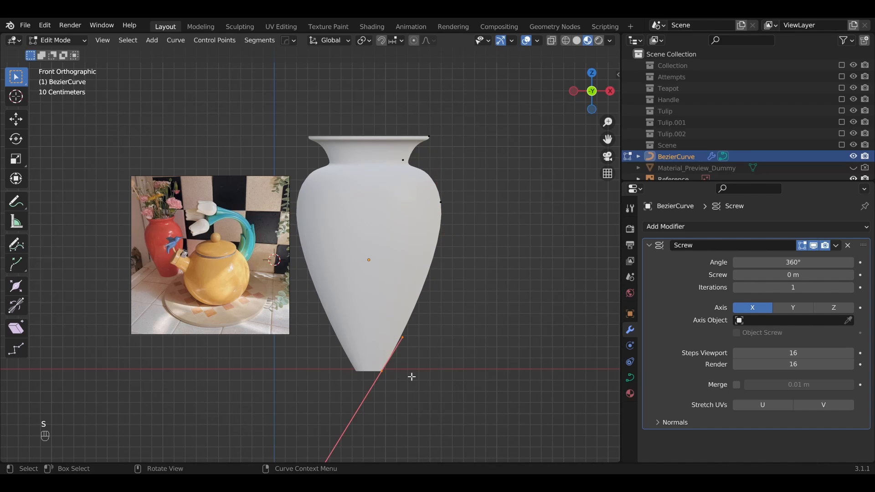
{"action": "key", "text": "g"}
{"action": "key", "text": "x"}
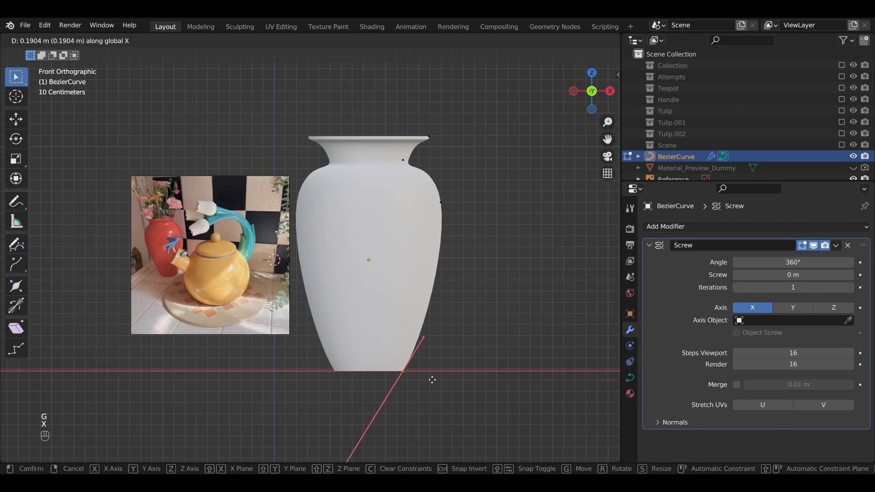
{"action": "left_click", "coordinate": [432, 379]}
{"action": "key", "text": "Tab"}
{"action": "key", "text": "Tab"}
{"action": "key", "text": "Tab"}
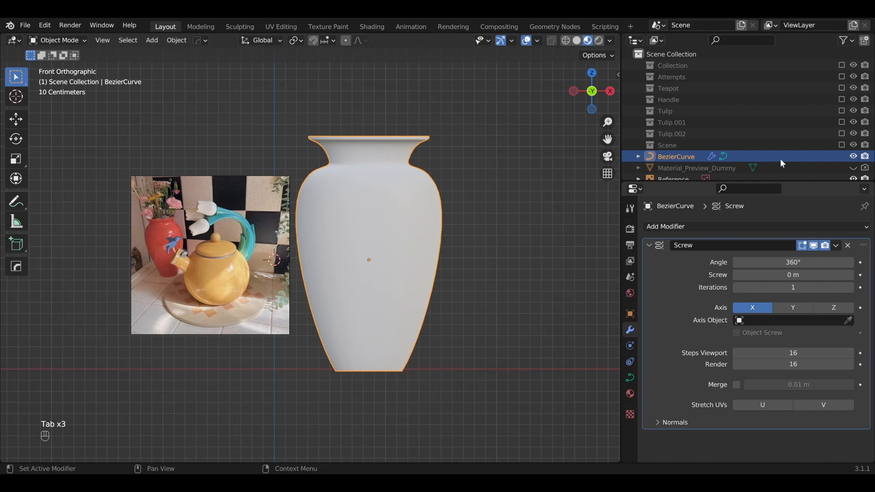
Open the vase curve's material properties and return to the front view
{"action": "left_click", "coordinate": [629, 393]}
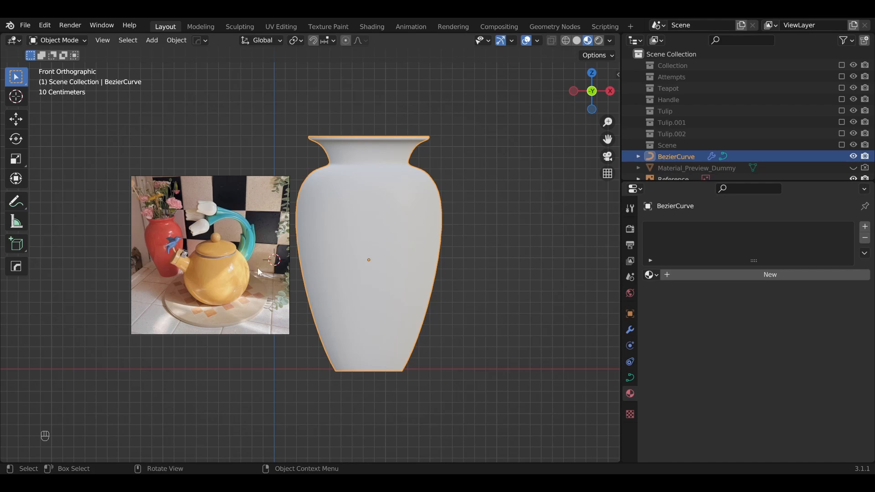
{"action": "middle_click_drag", "start_coordinate": [428, 387], "coordinate": [446, 391]}
{"action": "key", "text": "KP_1"}
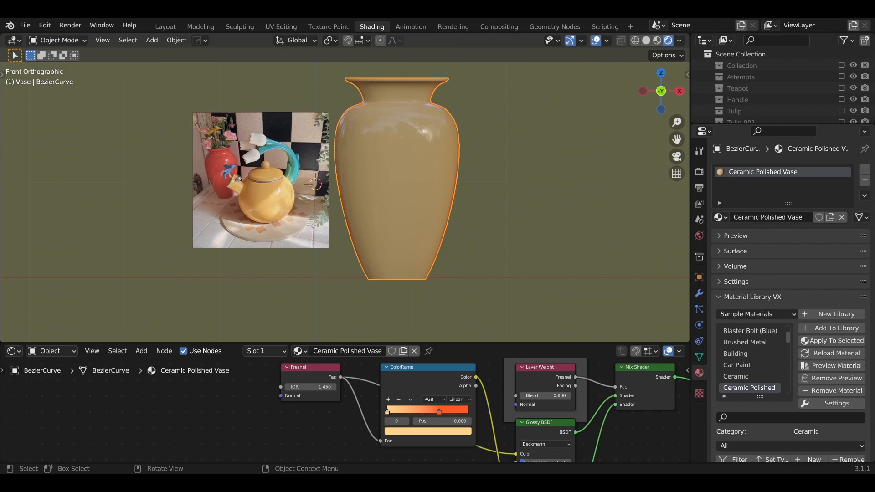
Select the vase and enlarge the Outliner to reveal the Vase collection and the objects below it
{"action": "left_click", "coordinate": [51, 205]}
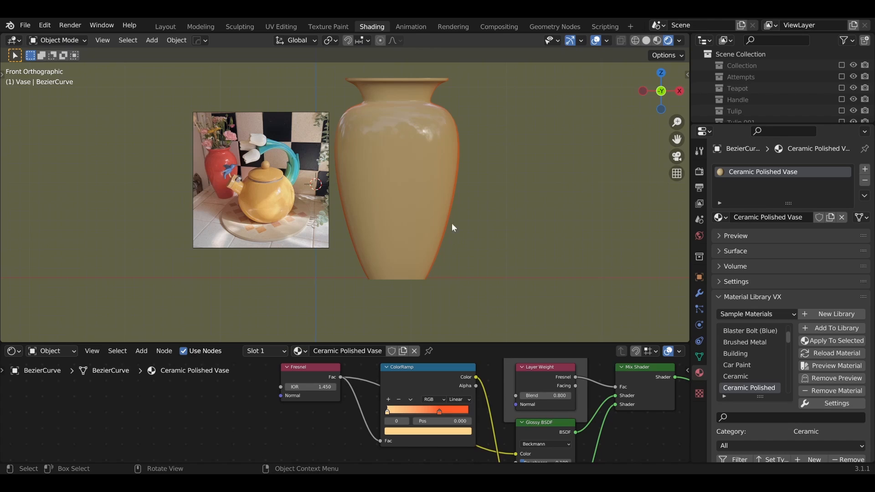
{"action": "left_click", "coordinate": [423, 223]}
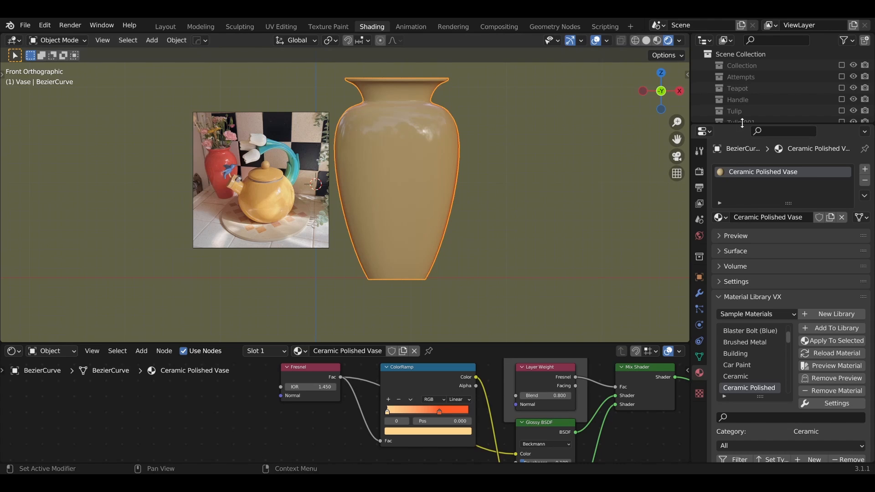
{"action": "left_click_drag", "start_coordinate": [742, 122], "coordinate": [741, 246]}
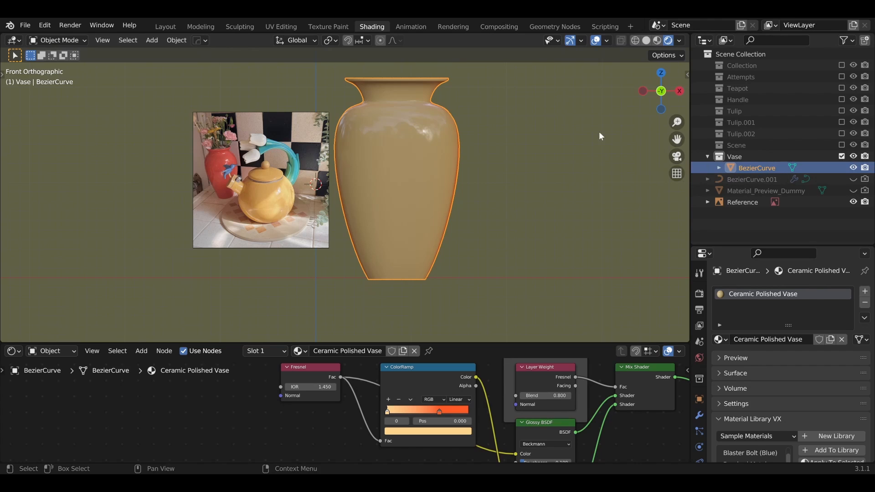
Convert the vase object to a mesh and check its geometry in Edit Mode
{"action": "right_click", "coordinate": [389, 141]}
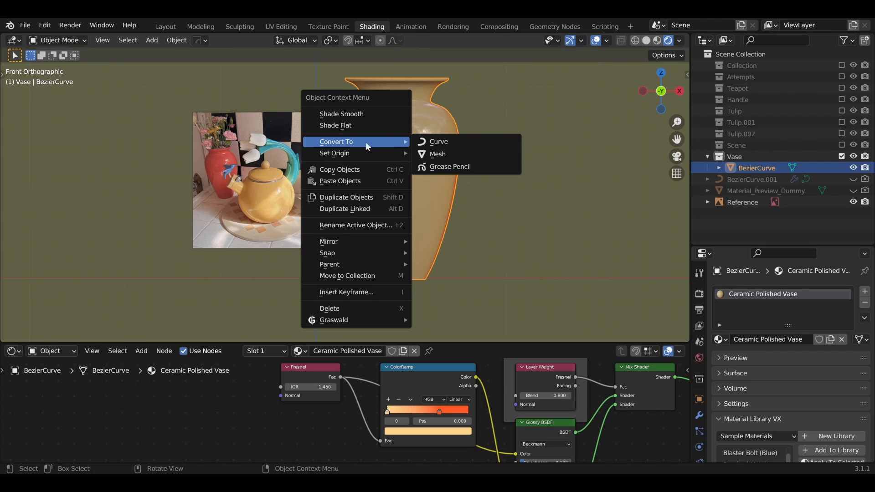
{"action": "left_click", "coordinate": [433, 155]}
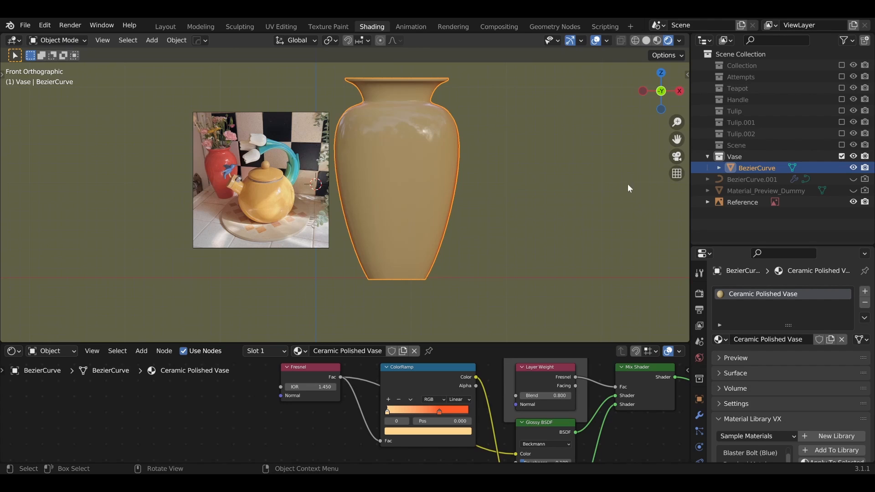
{"action": "key", "text": "Tab"}
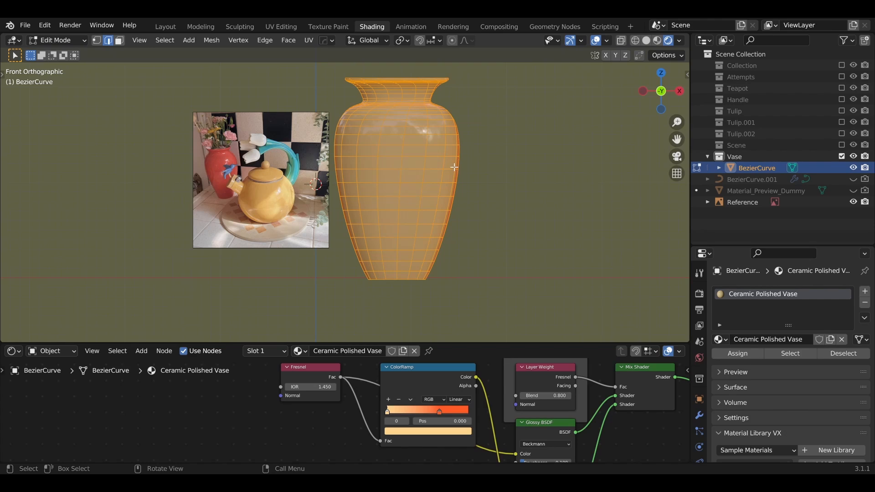
{"action": "key", "text": "Tab"}
Apply all transforms to the vase mesh and enter Edit Mode
{"action": "key", "text": "ctrl+a"}
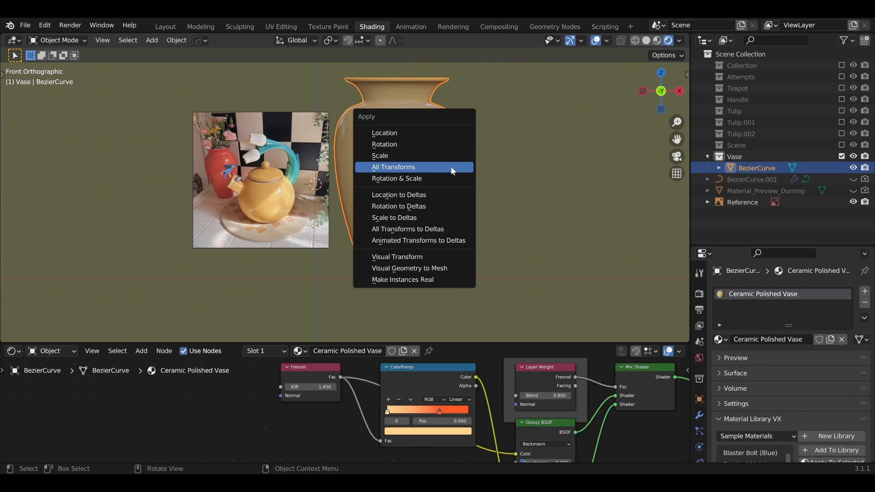
{"action": "left_click", "coordinate": [419, 167]}
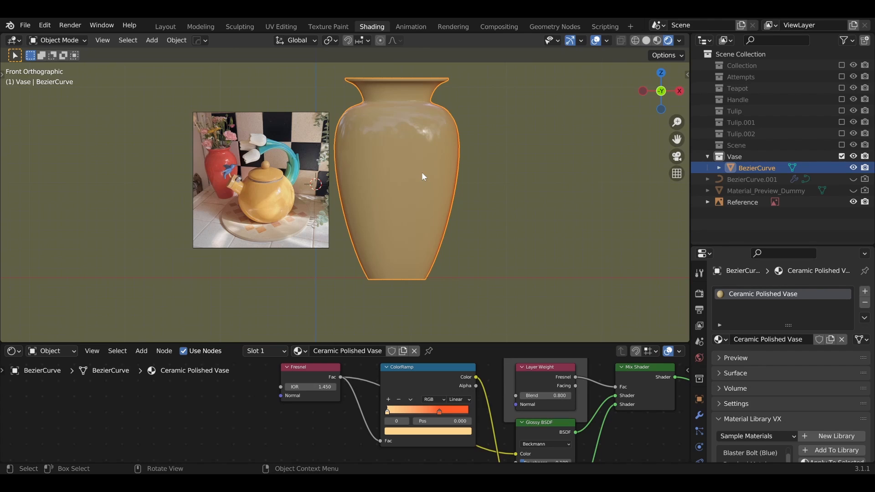
{"action": "key", "text": "Tab"}
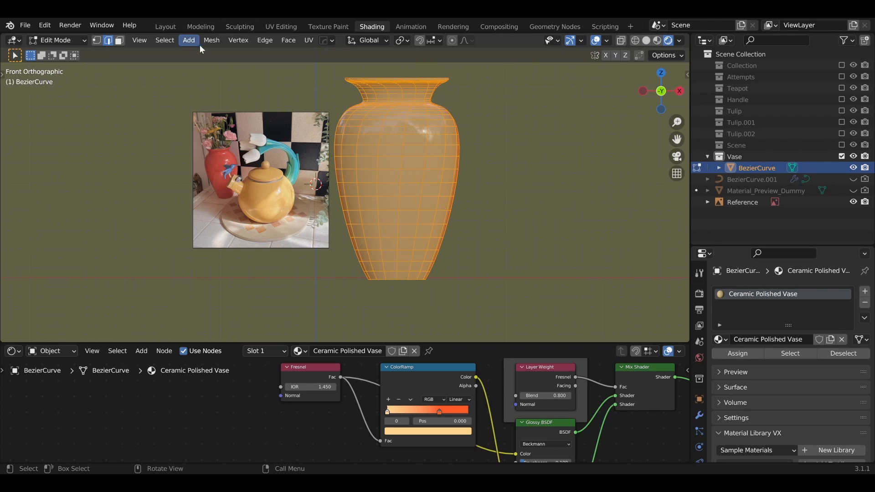
Recalculate the vase mesh's normals to the outside and return to Object Mode
{"action": "left_click", "coordinate": [212, 40]}
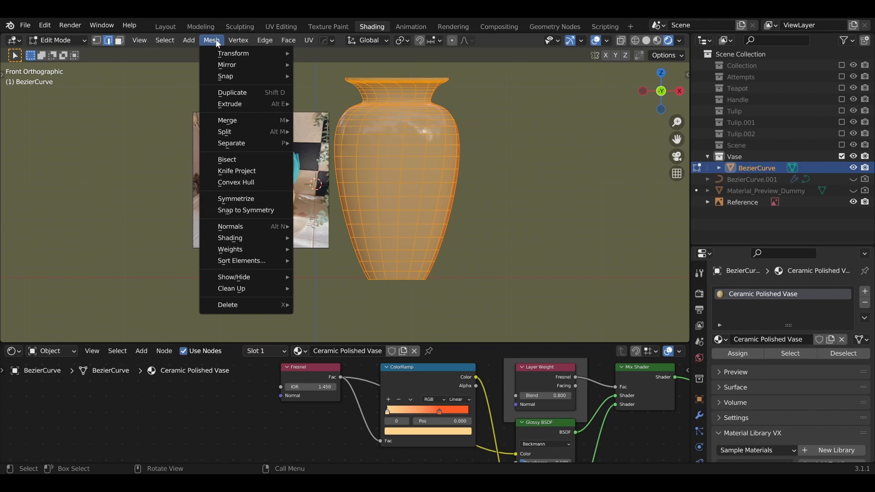
{"action": "mouse_move", "coordinate": [242, 226]}
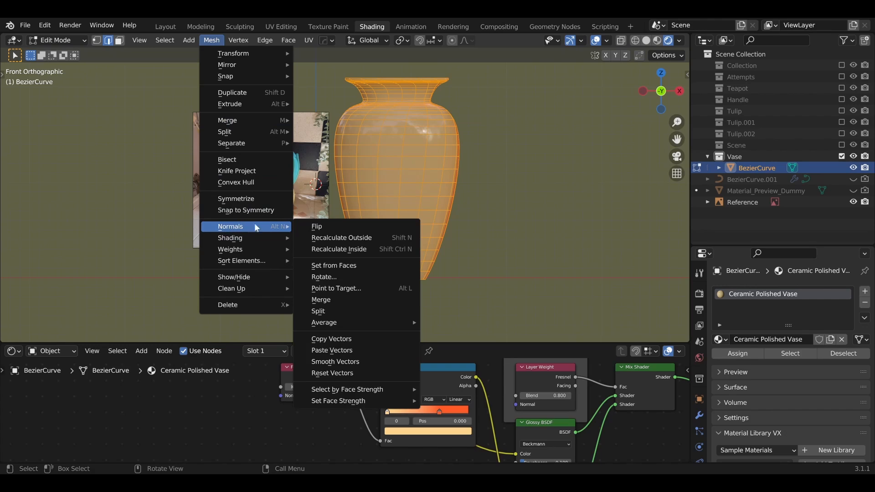
{"action": "left_click", "coordinate": [342, 239]}
{"action": "key", "text": "Tab"}
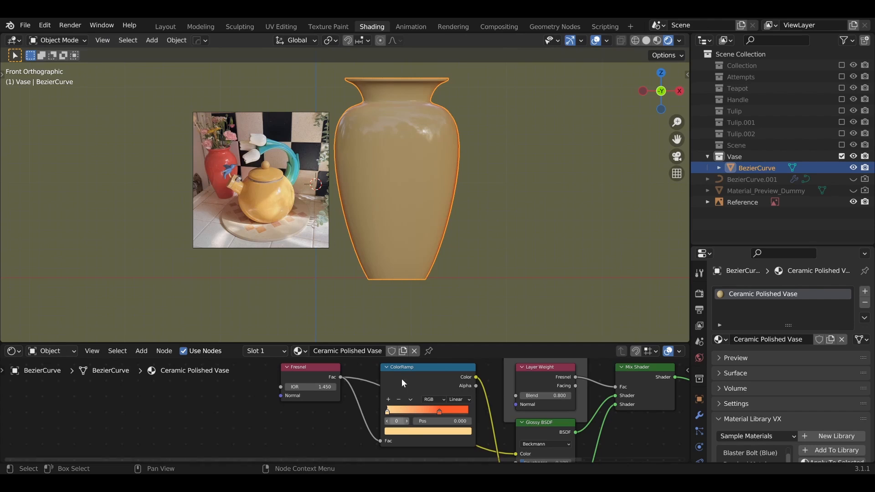
Recolour the first ColorRamp stop of the Ceramic Polished Vase material from yellow towards red, matching the reference vase
{"action": "left_click", "coordinate": [400, 431]}
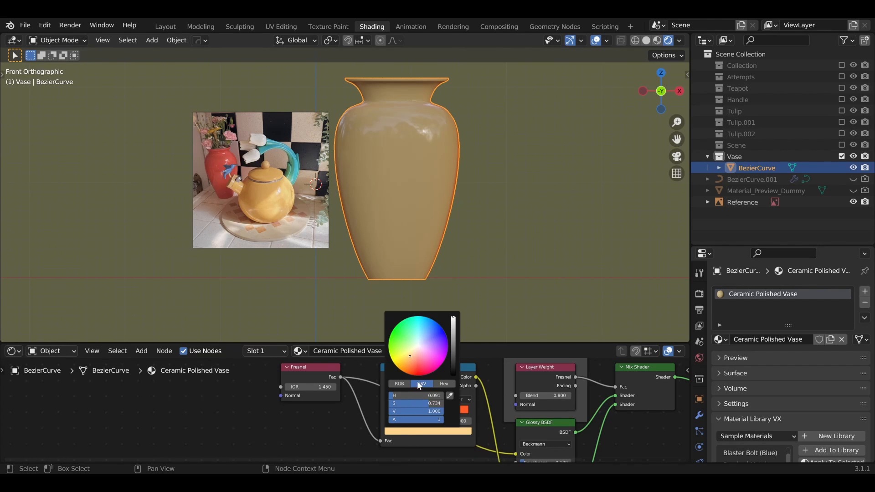
{"action": "left_click", "coordinate": [416, 356]}
{"action": "left_click_drag", "start_coordinate": [417, 356], "coordinate": [417, 351]}
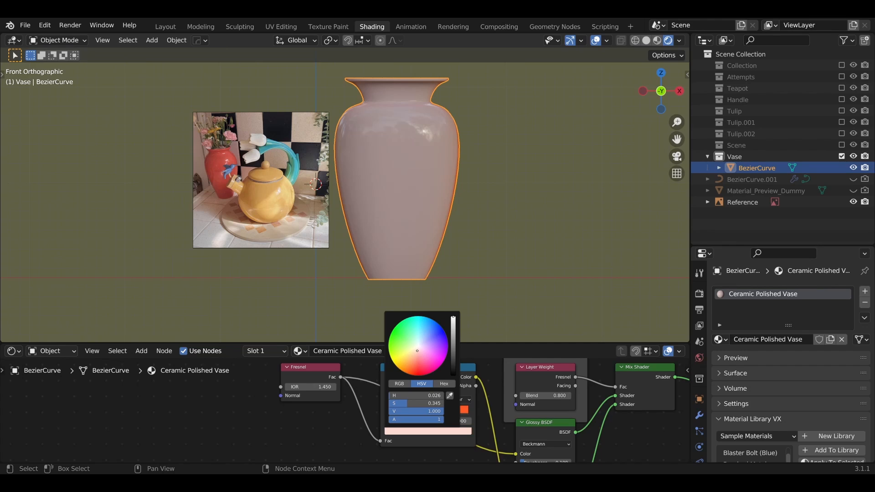
{"action": "mouse_move", "coordinate": [417, 350]}
{"action": "left_mouse_down"}
{"action": "mouse_move", "coordinate": [406, 364]}
{"action": "mouse_move", "coordinate": [421, 353]}
{"action": "mouse_move", "coordinate": [416, 364]}
{"action": "left_mouse_up"}
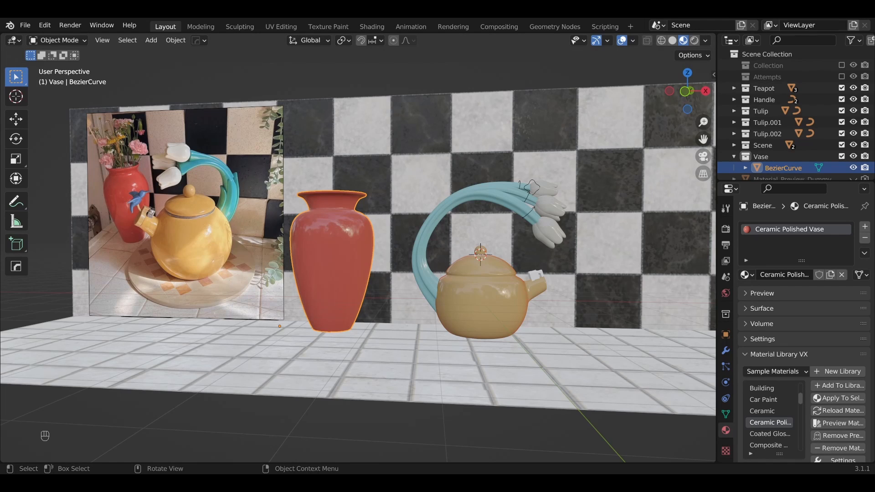
Deselect everything, show the viewport sidebar and collapse its Substance 3D Panel, Graph Parameters and Substance Parameters sections
{"action": "key", "text": "alt+a"}
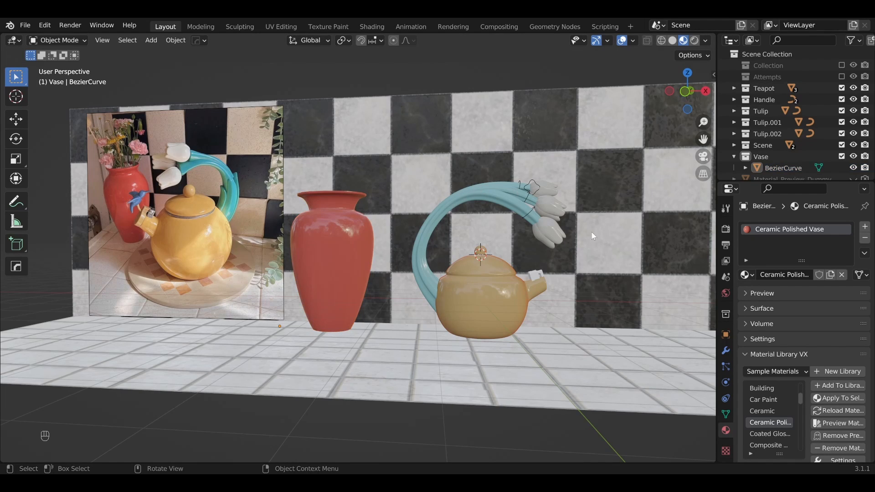
{"action": "key", "text": "n"}
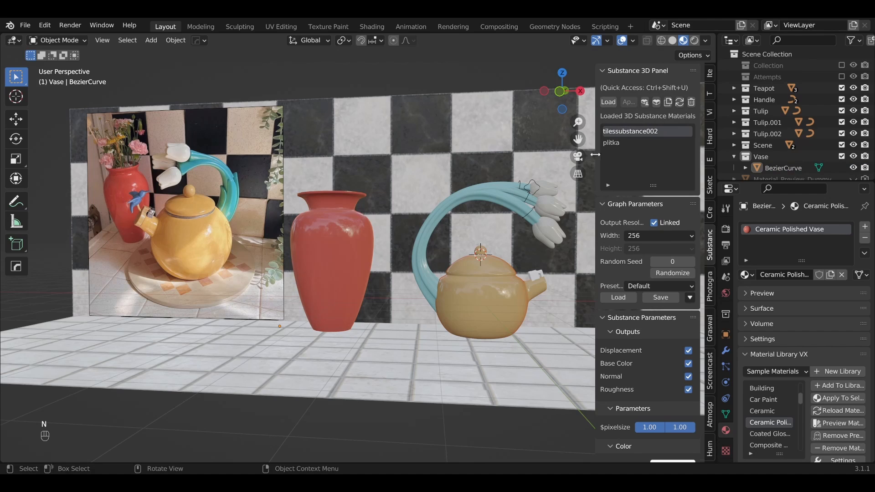
{"action": "left_click", "coordinate": [603, 317]}
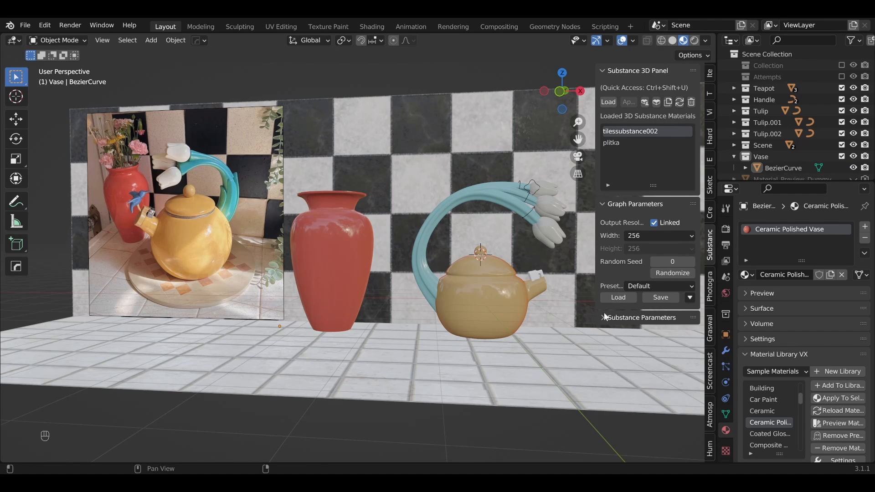
{"action": "left_click", "coordinate": [604, 69]}
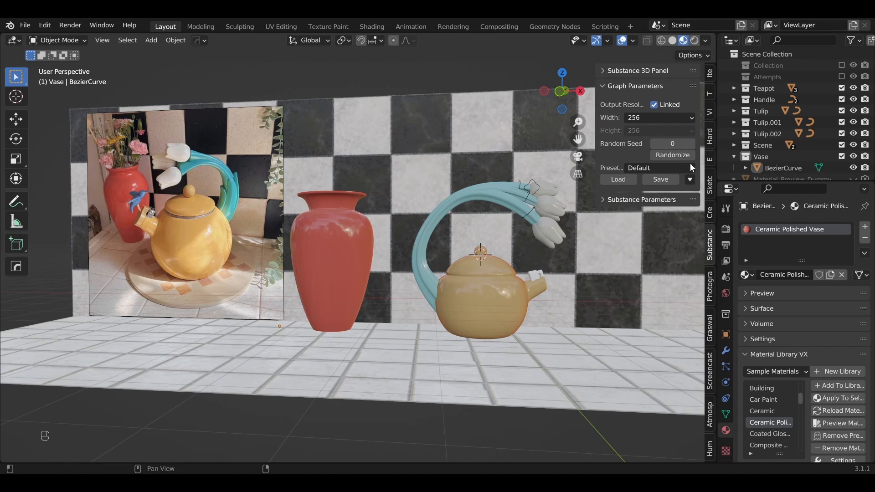
{"action": "left_click", "coordinate": [604, 86]}
Activate the Sketchfab add-on and log in with the account password
{"action": "left_click", "coordinate": [711, 188]}
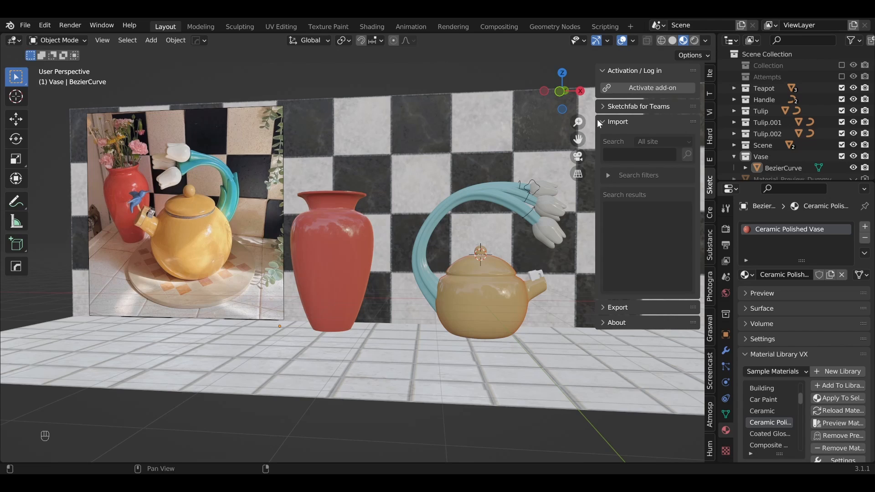
{"action": "left_click", "coordinate": [654, 88]}
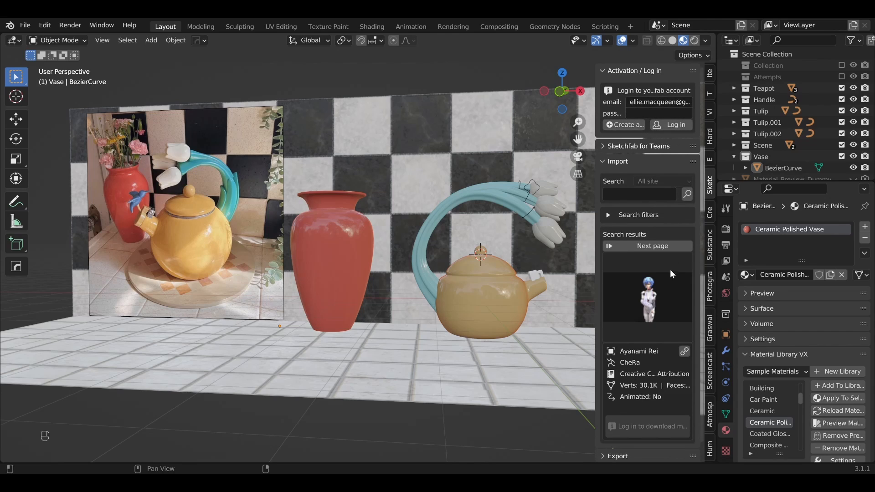
{"action": "left_click", "coordinate": [680, 114]}
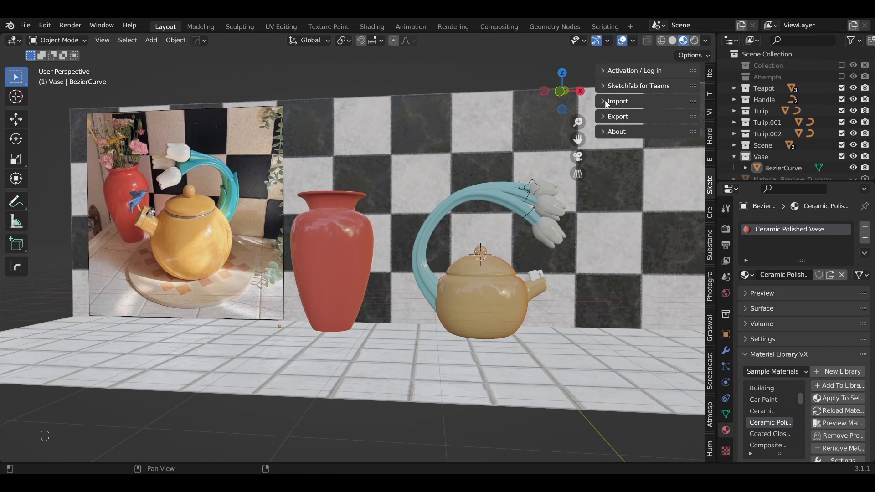
Search Sketchfab's importable models across the whole site for "flowers"
{"action": "left_click", "coordinate": [606, 101]}
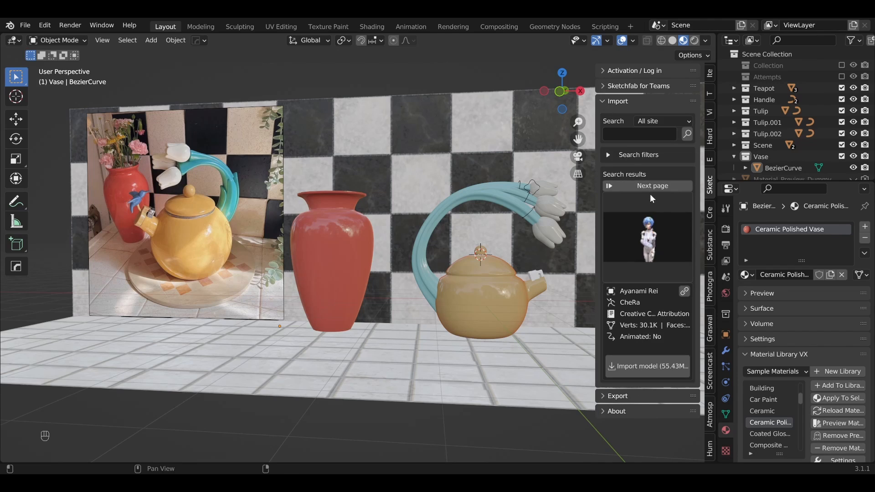
{"action": "left_click", "coordinate": [639, 135]}
{"action": "type", "text": "flowers"}
{"action": "key", "text": "Return"}
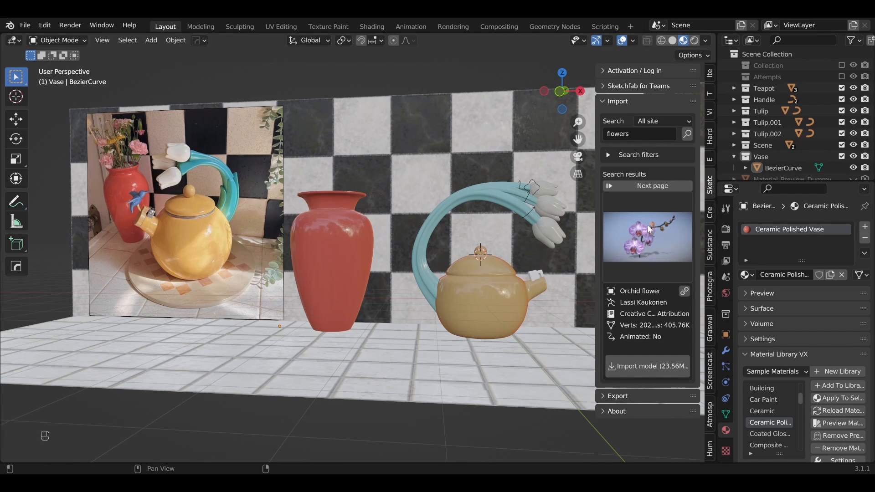
Look through several further pages of the Sketchfab flower models and collapse the import section
{"action": "left_click", "coordinate": [654, 187]}
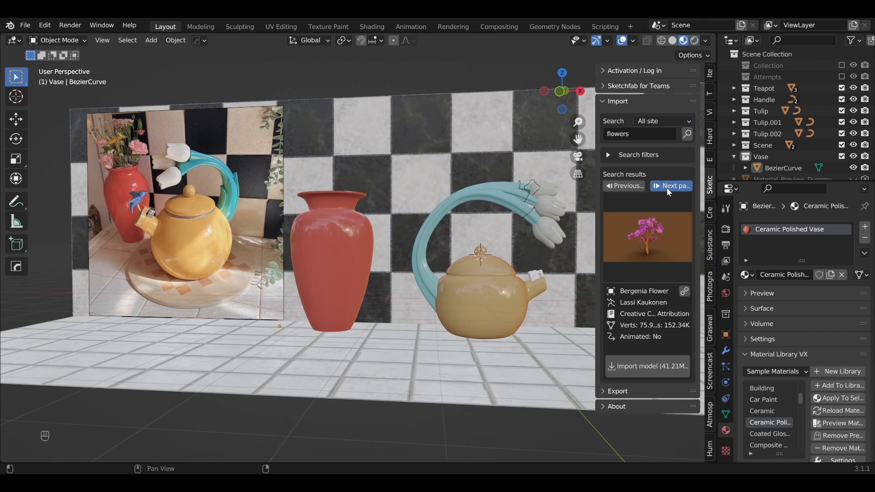
{"action": "left_click", "coordinate": [666, 188]}
{"action": "left_click", "coordinate": [666, 188]}
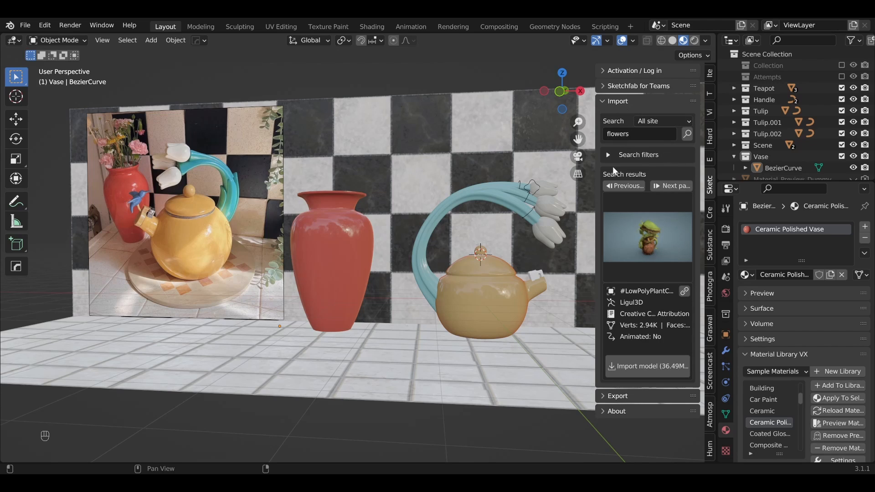
{"action": "left_click", "coordinate": [673, 186]}
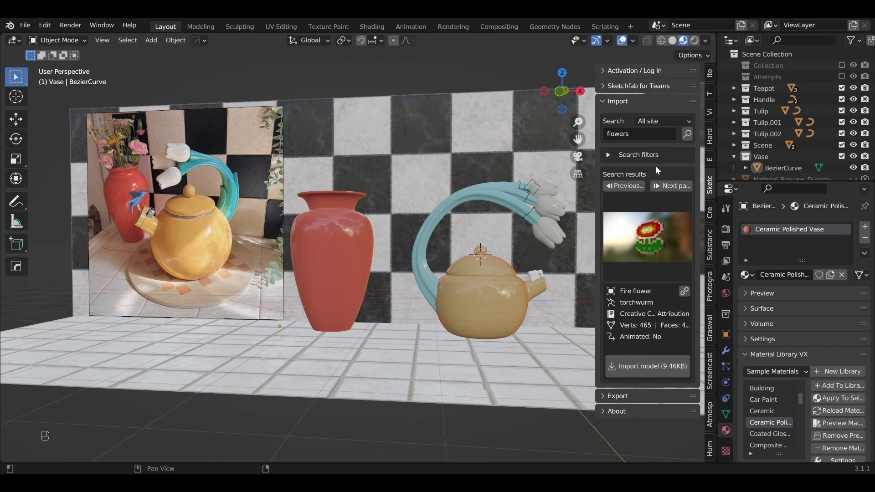
{"action": "left_click", "coordinate": [610, 101]}
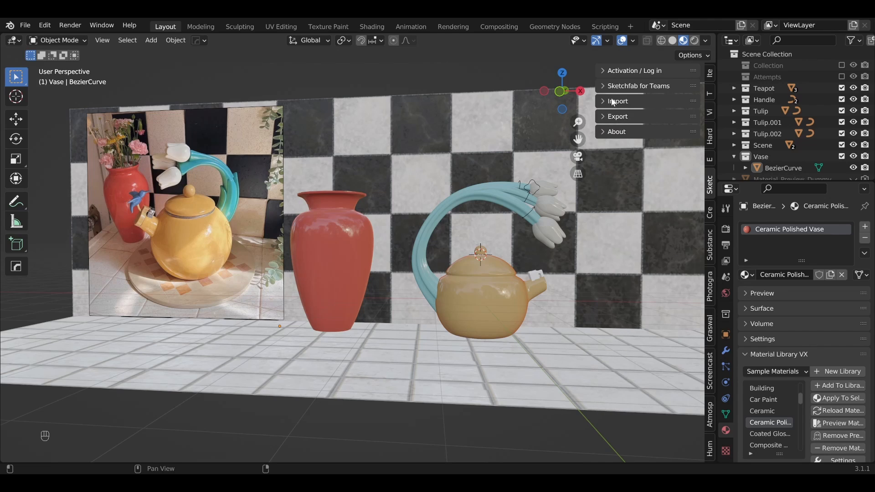
Leave the Sketchfab settings, hide the viewport sidebar and bring up the file import formats for adding flowers
{"action": "left_click", "coordinate": [710, 77]}
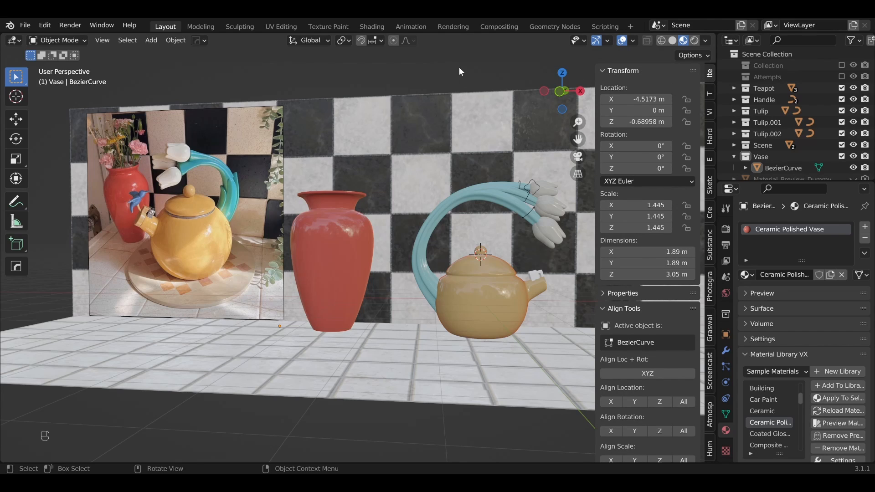
{"action": "key", "text": "n"}
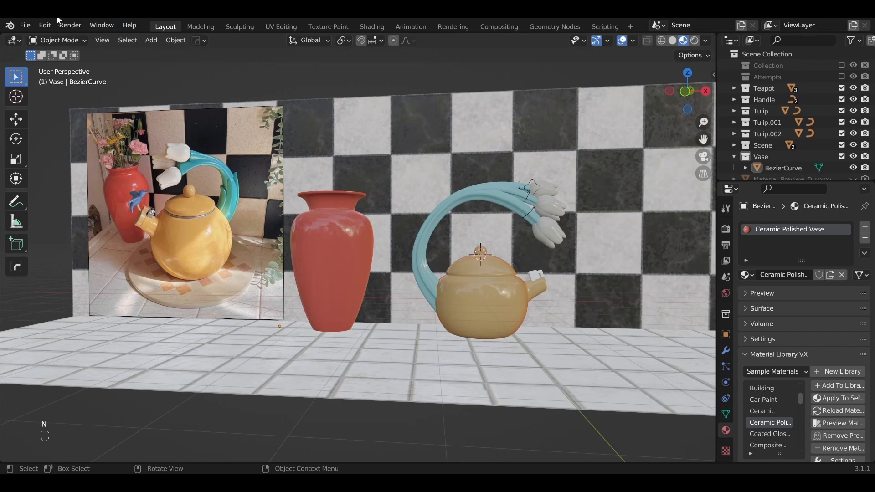
{"action": "left_click", "coordinate": [28, 24]}
{"action": "mouse_move", "coordinate": [58, 178]}
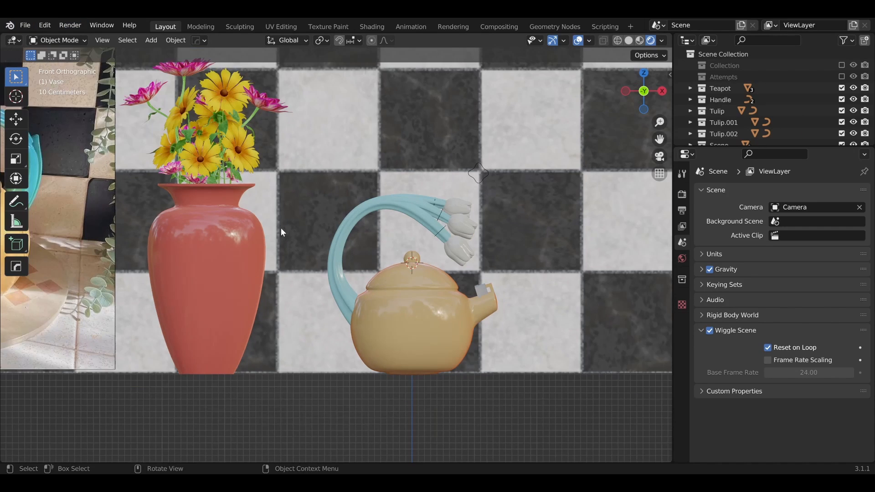
{"action": "middle_click_drag", "start_coordinate": [281, 232], "coordinate": [319, 256]}
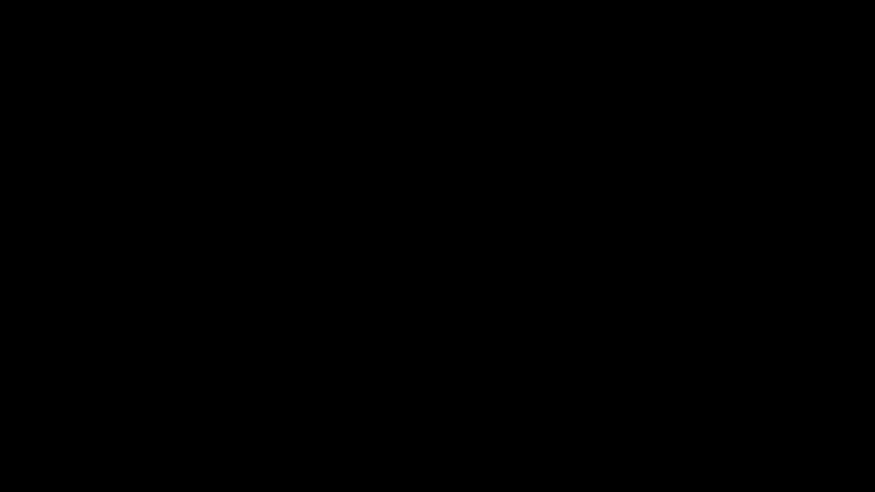